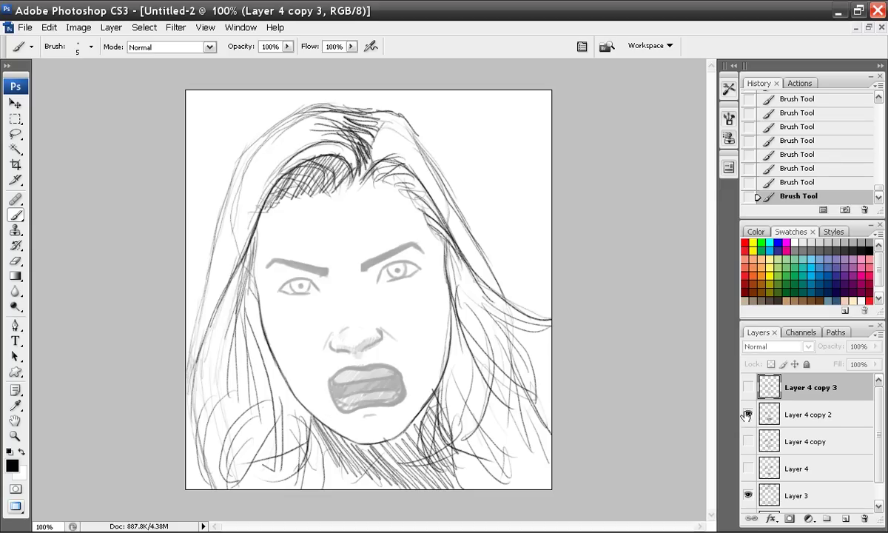
Step: Raise the opacity of Layer 4 copy 2 to 100%
{"action": "left_click", "coordinate": [794, 416]}
{"action": "left_click", "coordinate": [875, 346]}
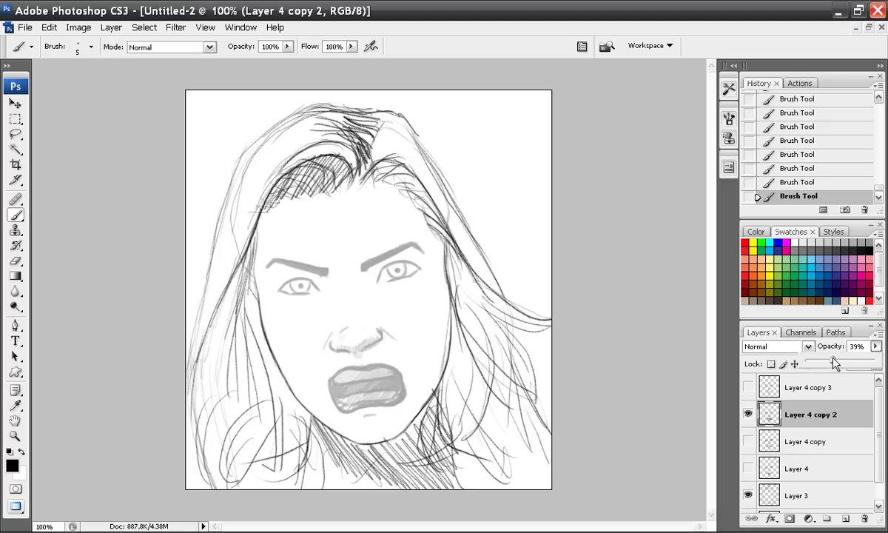
{"action": "left_click_drag", "start_coordinate": [835, 363], "coordinate": [878, 362]}
Step: Try an angled angry-eyebrow stroke on the blank cheek below the right-hand eye, and undo it
{"action": "key", "text": "ctrl+plus"}
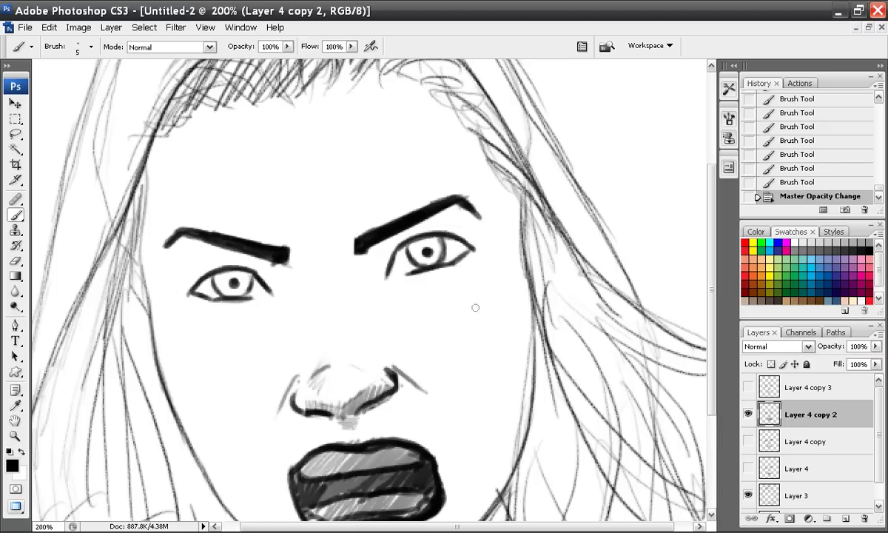
{"action": "key", "text": "ctrl+minus"}
{"action": "scroll", "coordinate": [448, 325], "scroll_direction": "down", "scroll_amount": 2}
{"action": "key", "text": "ctrl+plus"}
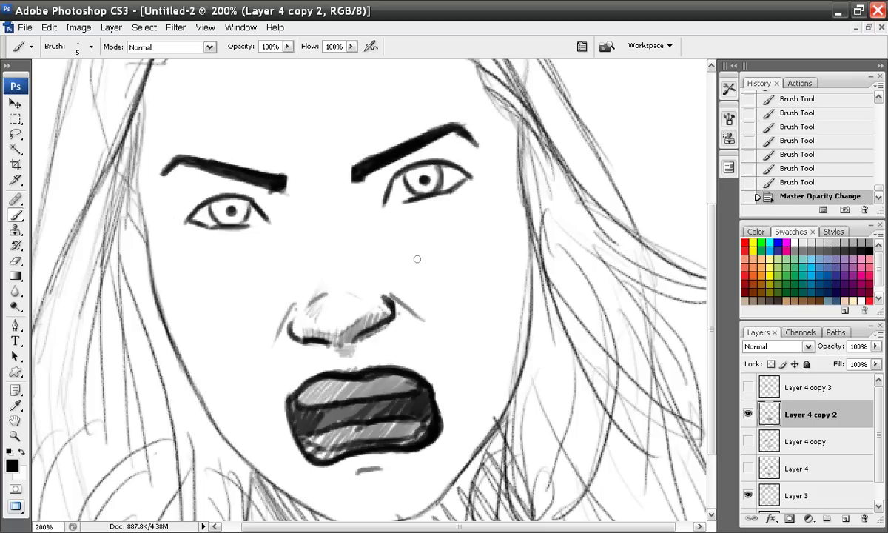
{"action": "mouse_move", "coordinate": [415, 270]}
{"action": "left_mouse_down"}
{"action": "mouse_move", "coordinate": [480, 223]}
{"action": "mouse_move", "coordinate": [500, 234]}
{"action": "left_mouse_up"}
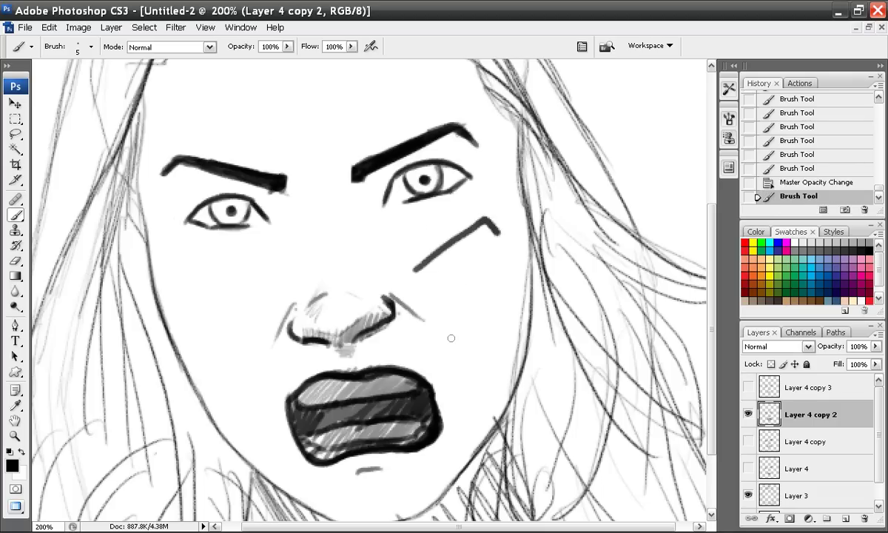
{"action": "key", "text": "ctrl+z"}
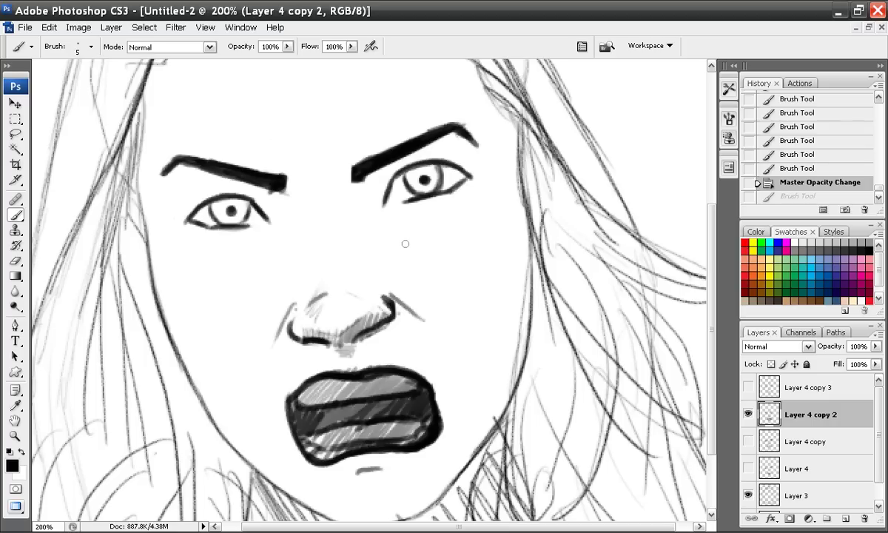
Step: Try the outline of an open, shouting mouth on the cheek below the right-hand eye, and undo its strokes
{"action": "mouse_move", "coordinate": [402, 238]}
{"action": "left_mouse_down"}
{"action": "mouse_move", "coordinate": [422, 289]}
{"action": "mouse_move", "coordinate": [509, 282]}
{"action": "mouse_move", "coordinate": [500, 228]}
{"action": "mouse_move", "coordinate": [418, 218]}
{"action": "mouse_move", "coordinate": [403, 238]}
{"action": "mouse_move", "coordinate": [465, 219]}
{"action": "mouse_move", "coordinate": [406, 239]}
{"action": "left_mouse_up"}
{"action": "left_click_drag", "start_coordinate": [473, 220], "coordinate": [493, 222]}
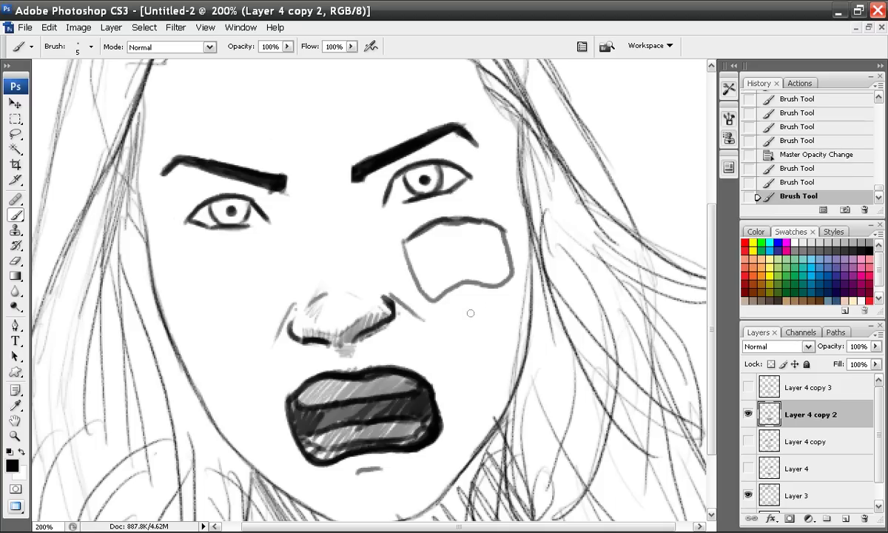
{"action": "key", "text": "ctrl+alt+z"}
{"action": "key", "text": "ctrl+alt+z"}
{"action": "key", "text": "ctrl+alt+z"}
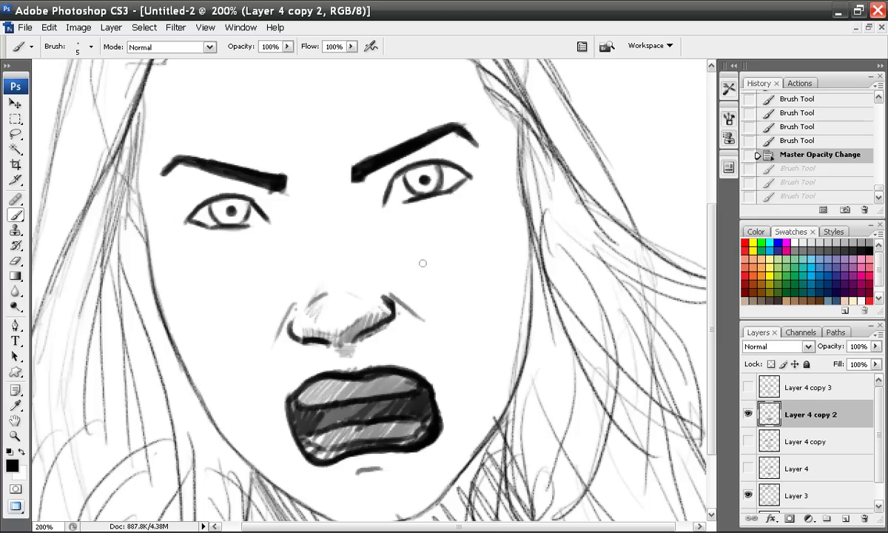
Step: Sketch a sample angry-eye outline on the cheek, with an arched upper lid and a short lower lid
{"action": "mouse_move", "coordinate": [431, 244]}
{"action": "left_mouse_down"}
{"action": "mouse_move", "coordinate": [418, 273]}
{"action": "mouse_move", "coordinate": [452, 233]}
{"action": "mouse_move", "coordinate": [501, 243]}
{"action": "mouse_move", "coordinate": [473, 232]}
{"action": "mouse_move", "coordinate": [437, 237]}
{"action": "mouse_move", "coordinate": [420, 264]}
{"action": "mouse_move", "coordinate": [477, 231]}
{"action": "mouse_move", "coordinate": [502, 243]}
{"action": "left_mouse_up"}
{"action": "left_click_drag", "start_coordinate": [481, 233], "coordinate": [503, 244]}
{"action": "mouse_move", "coordinate": [445, 271]}
{"action": "left_mouse_down"}
{"action": "mouse_move", "coordinate": [485, 259]}
{"action": "mouse_move", "coordinate": [501, 243]}
{"action": "left_mouse_up"}
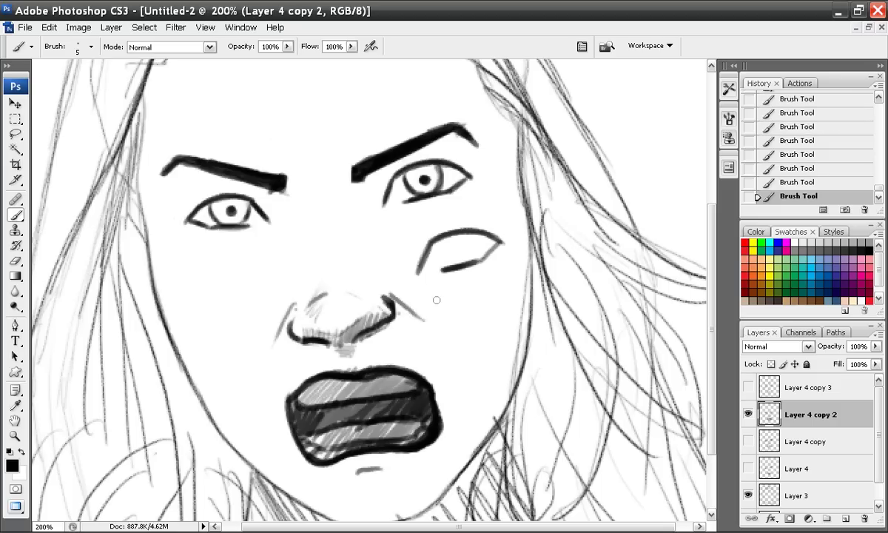
Step: Compare the facial expressions by toggling the visibility of Layer 4 and its copies, leaving only Layer 4 copy 2 shown among them
{"action": "left_click", "coordinate": [748, 442]}
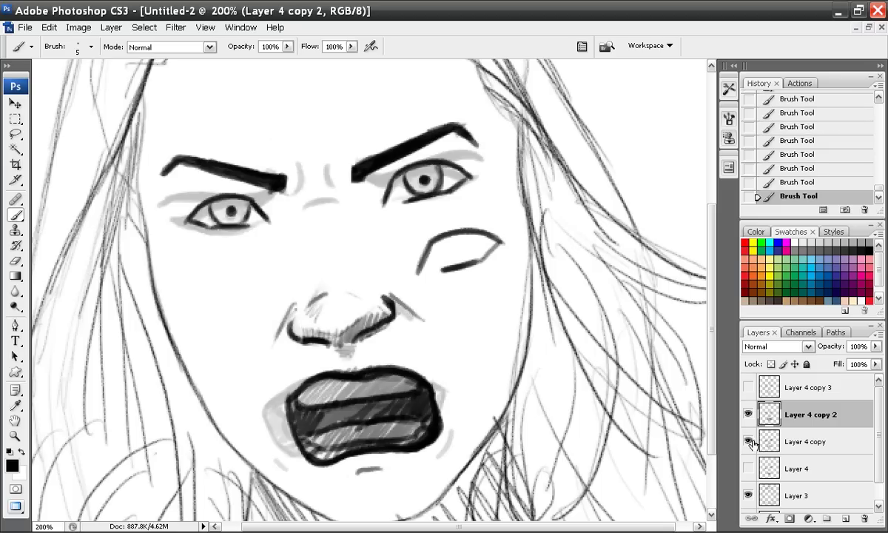
{"action": "left_click", "coordinate": [748, 442]}
{"action": "left_click", "coordinate": [749, 469]}
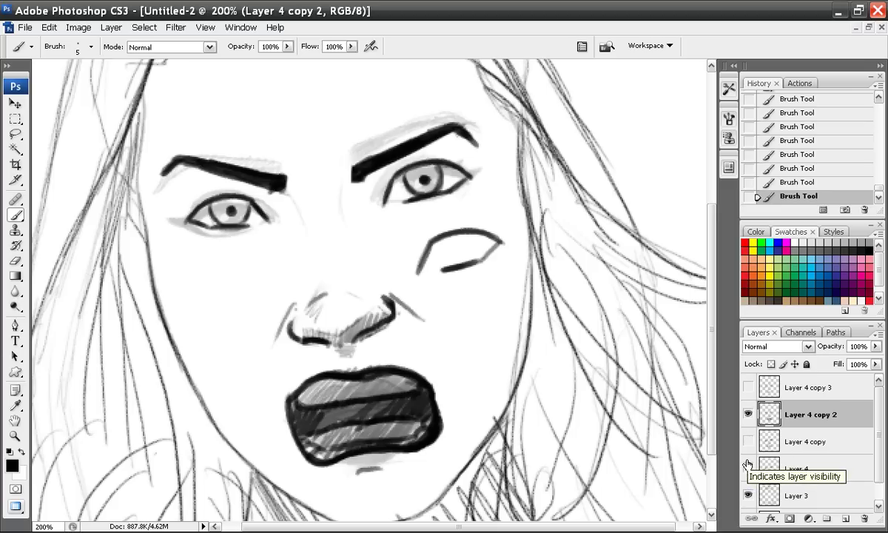
{"action": "left_click", "coordinate": [749, 415]}
{"action": "left_click", "coordinate": [749, 414]}
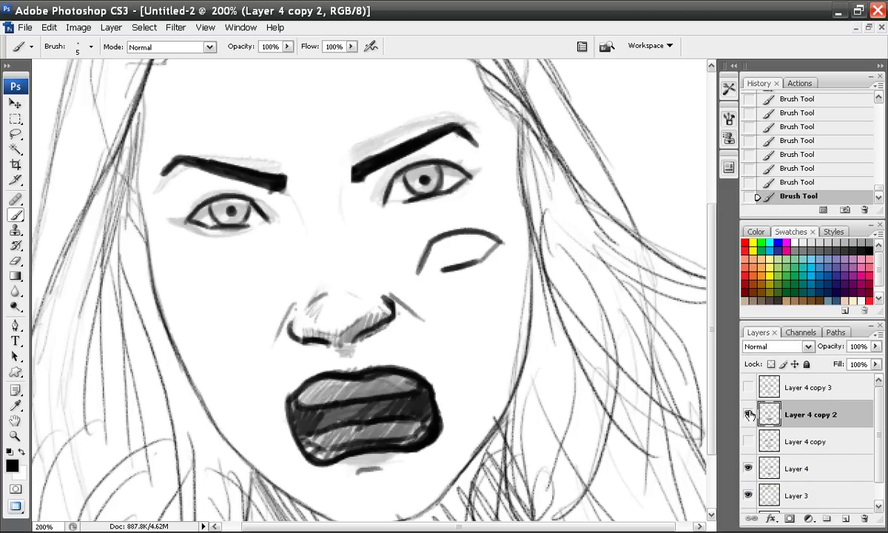
{"action": "left_click", "coordinate": [748, 415]}
{"action": "left_click", "coordinate": [749, 414]}
{"action": "left_click", "coordinate": [748, 415]}
{"action": "left_click", "coordinate": [748, 387]}
{"action": "left_click", "coordinate": [748, 387]}
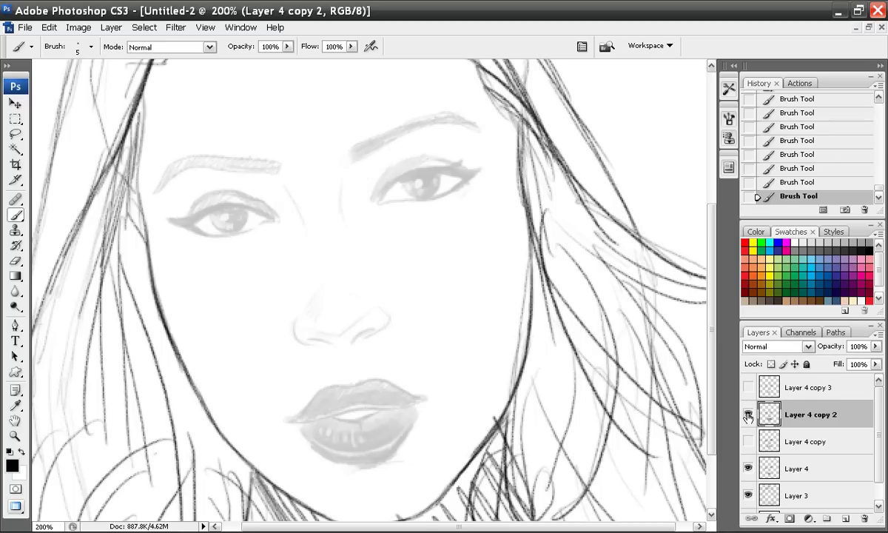
{"action": "left_click", "coordinate": [748, 414]}
{"action": "left_click", "coordinate": [748, 469]}
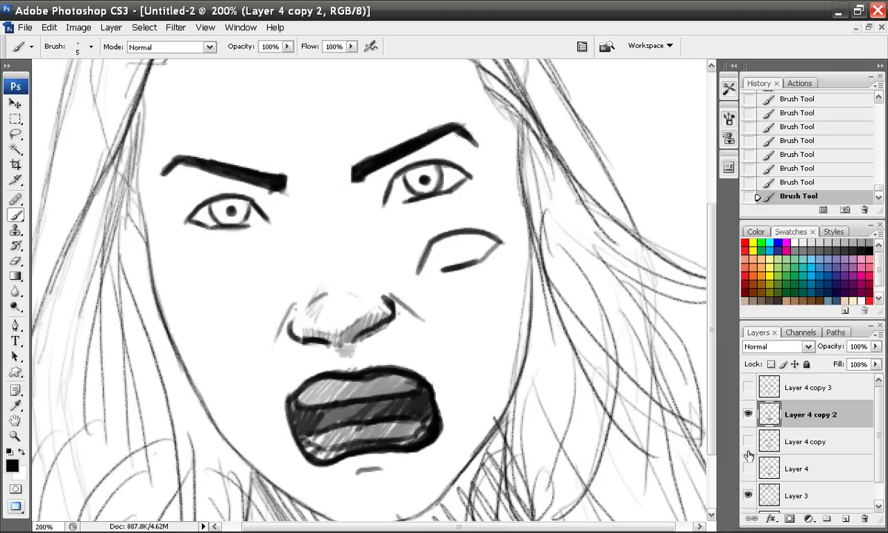
Step: Erase the sample eye outline from the cheek on Layer 4 copy 2
{"action": "key", "text": "e"}
{"action": "mouse_move", "coordinate": [468, 212]}
{"action": "left_mouse_down"}
{"action": "mouse_move", "coordinate": [473, 238]}
{"action": "mouse_move", "coordinate": [468, 232]}
{"action": "mouse_move", "coordinate": [449, 268]}
{"action": "left_mouse_up"}
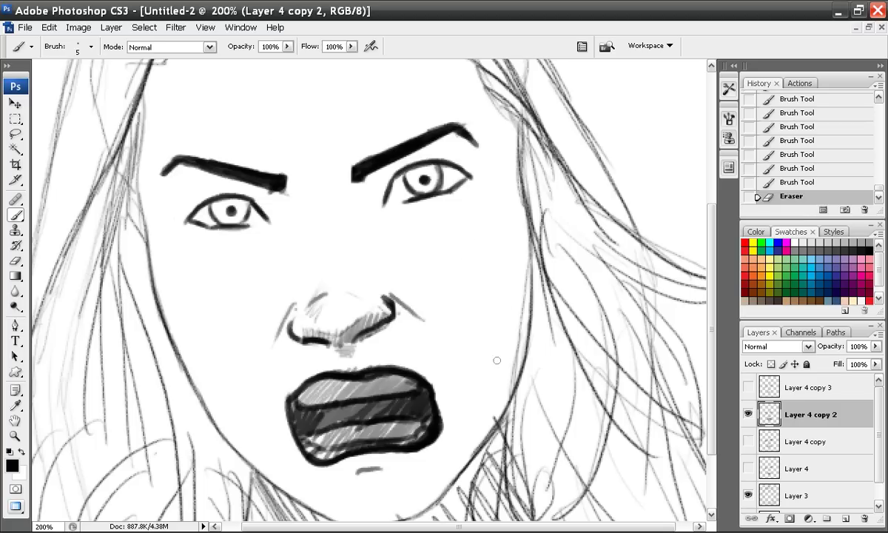
Step: Compare the detailed angry face on Layer 4 copy with the simplified one on Layer 4 copy 2 at full view
{"action": "key", "text": "ctrl+minus"}
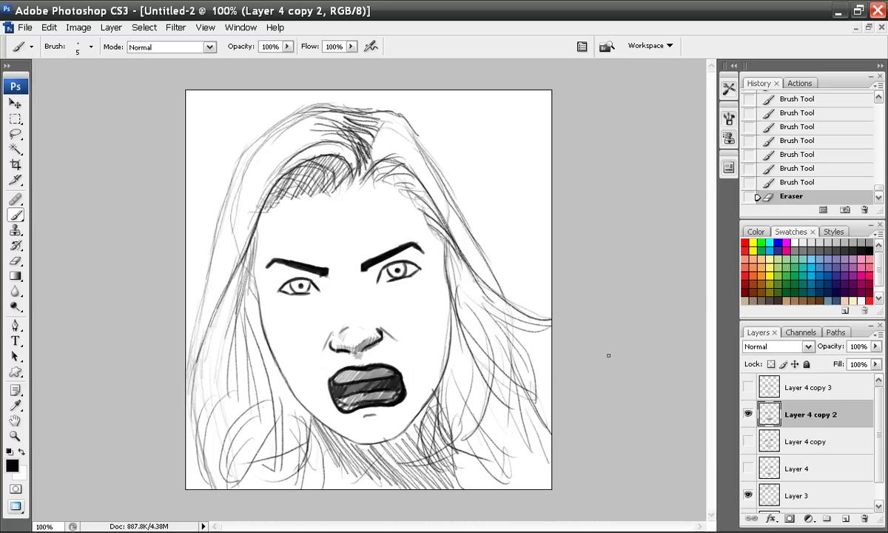
{"action": "left_click", "coordinate": [747, 441]}
{"action": "left_click", "coordinate": [748, 414]}
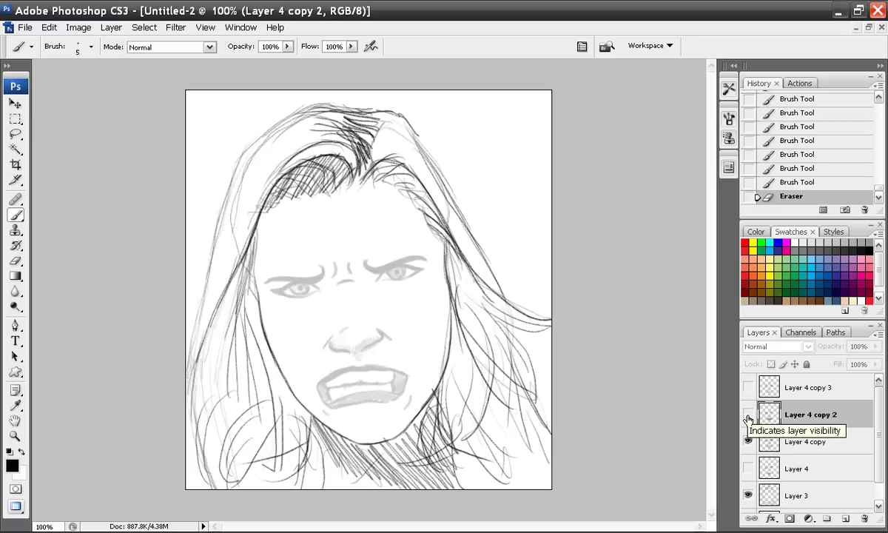
{"action": "left_click", "coordinate": [748, 414]}
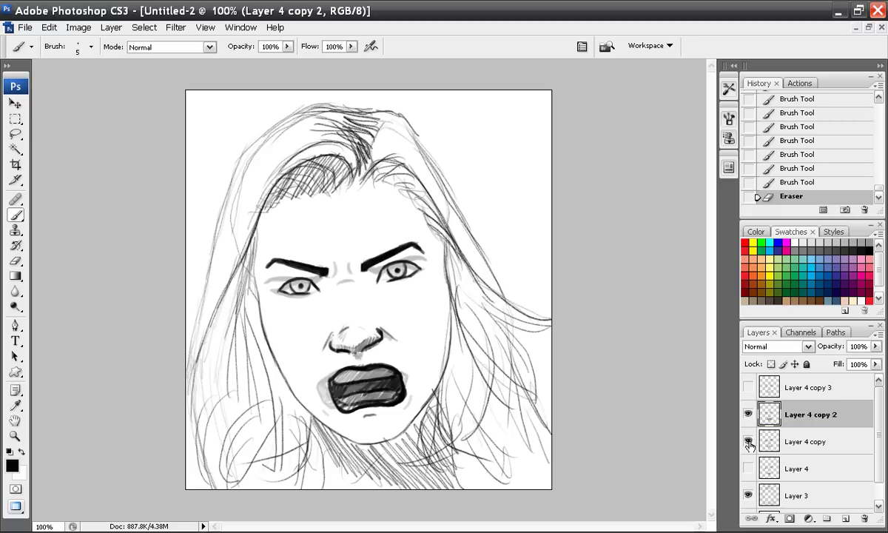
{"action": "left_click", "coordinate": [748, 441]}
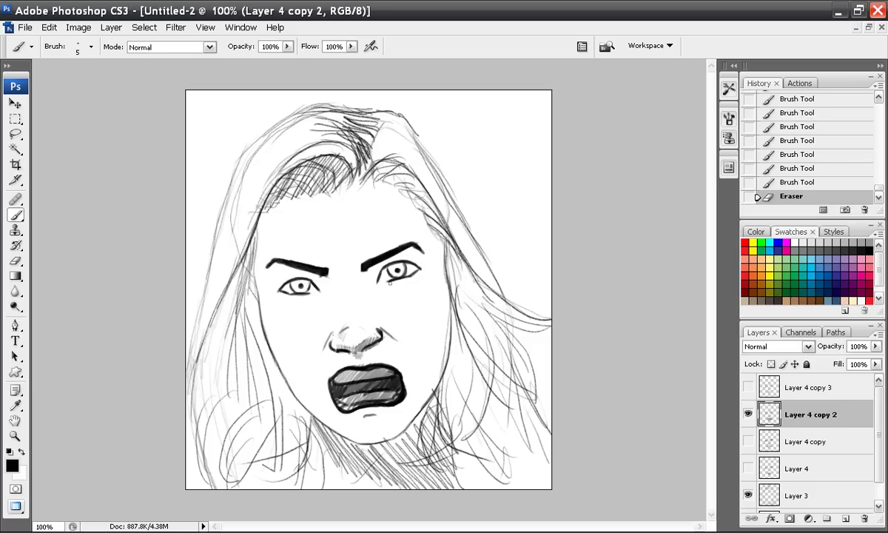
Step: Try brush strokes around and below the right-hand eye on Layer 4 copy 2, and undo them
{"action": "left_click_drag", "start_coordinate": [394, 251], "coordinate": [379, 263]}
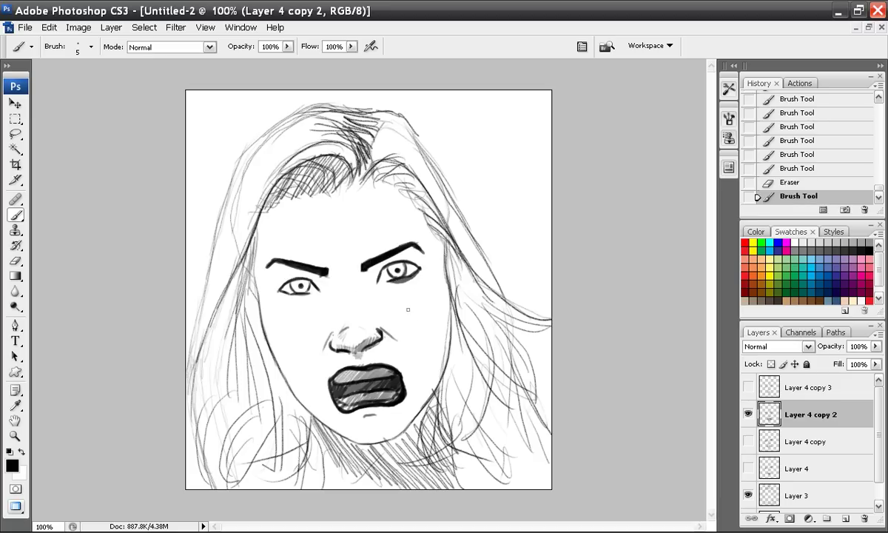
{"action": "key", "text": "ctrl+z"}
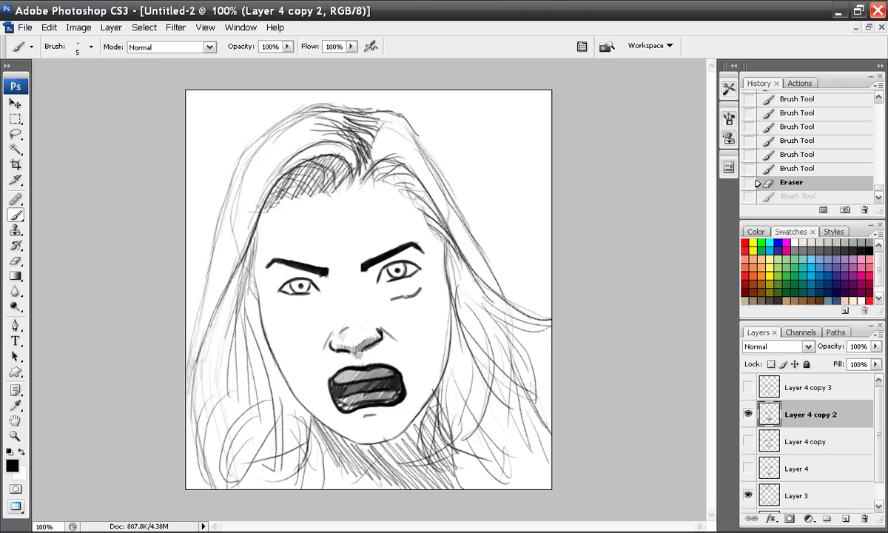
{"action": "left_click_drag", "start_coordinate": [405, 296], "coordinate": [387, 300]}
{"action": "key", "text": "ctrl+z"}
Step: Hide Layer 4 copy 2, then show Layer 4 copy 3 and make it the active layer
{"action": "left_click", "coordinate": [749, 406]}
{"action": "left_click", "coordinate": [748, 387]}
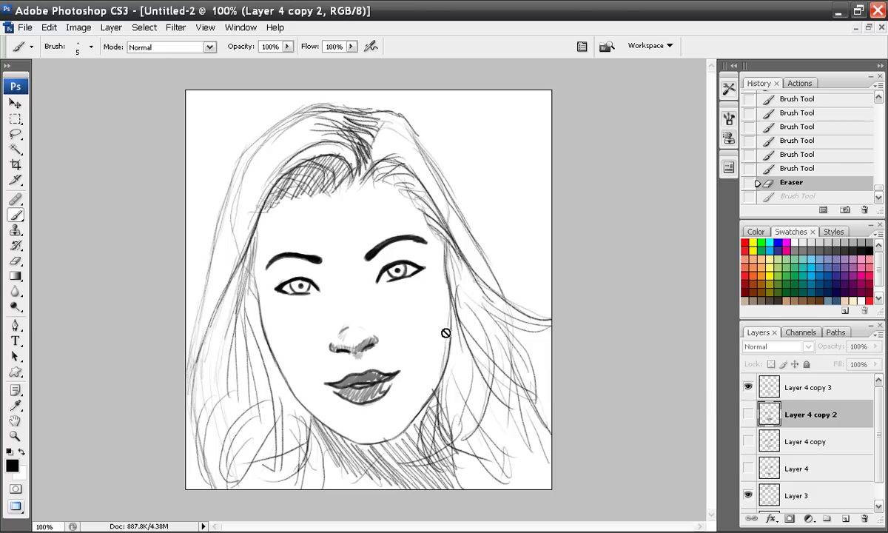
{"action": "left_click", "coordinate": [790, 392]}
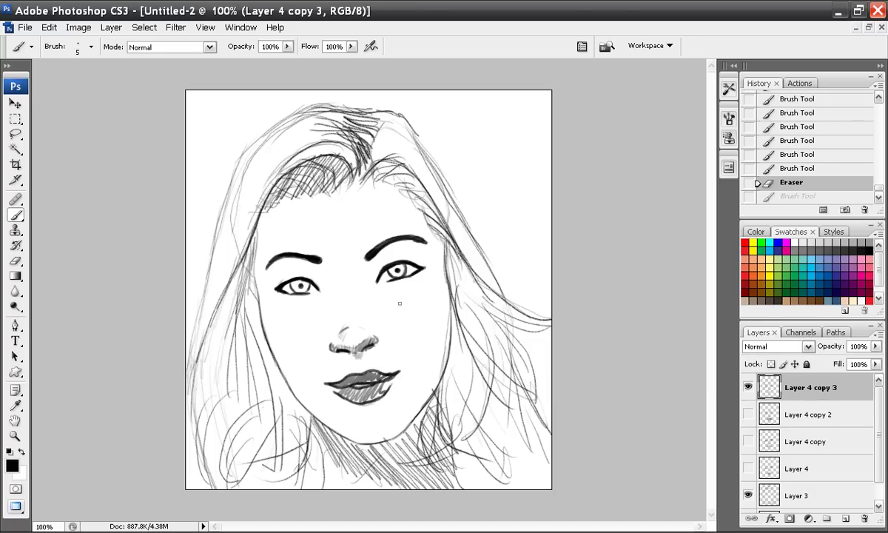
Step: Try a soft arched stroke below the right-hand eye on Layer 4 copy 3, and undo it
{"action": "mouse_move", "coordinate": [384, 304]}
{"action": "left_mouse_down"}
{"action": "mouse_move", "coordinate": [422, 295]}
{"action": "mouse_move", "coordinate": [436, 303]}
{"action": "left_mouse_up"}
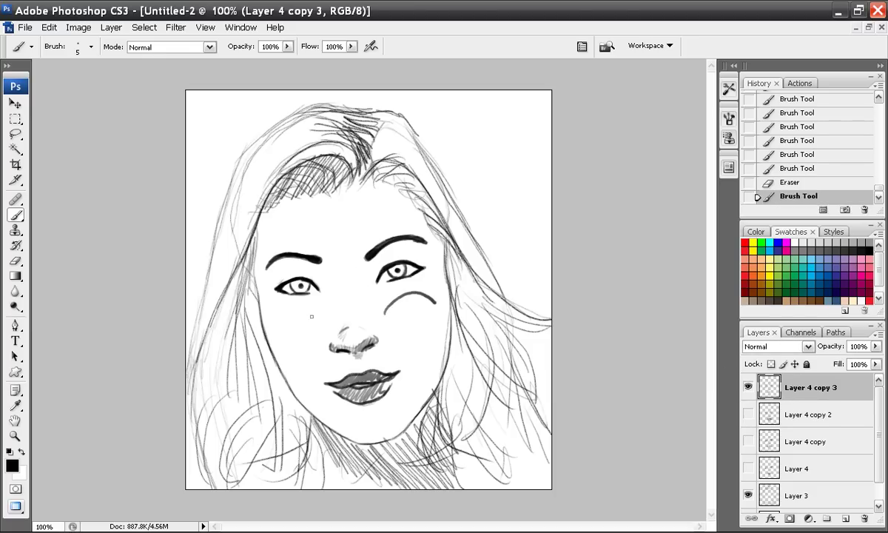
{"action": "key", "text": "ctrl+z"}
{"action": "key", "text": "alt+bracketleft"}
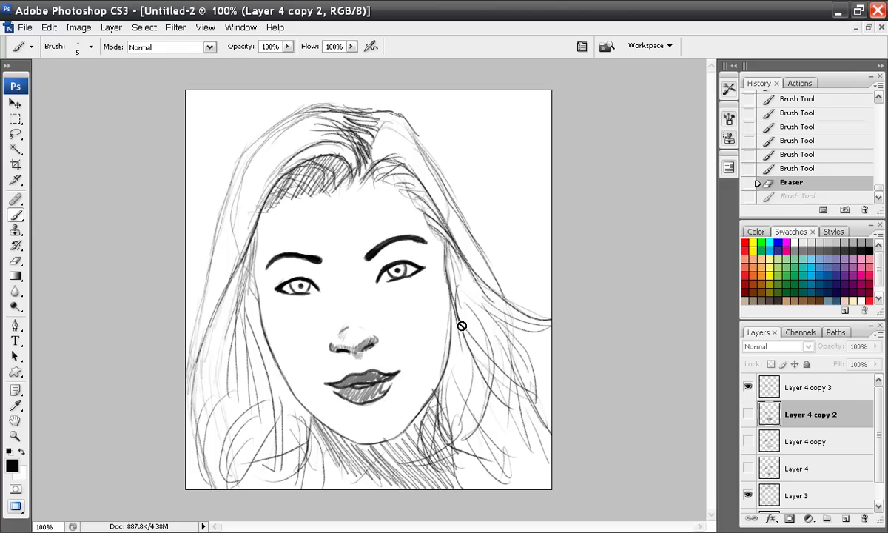
{"action": "key", "text": "alt+bracketright"}
Step: Erase the lips on Layer 4 copy 3 and show Layer 4 as a faint guide for the mouth
{"action": "key", "text": "e"}
{"action": "mouse_move", "coordinate": [385, 377]}
{"action": "left_mouse_down"}
{"action": "mouse_move", "coordinate": [341, 375]}
{"action": "mouse_move", "coordinate": [364, 397]}
{"action": "mouse_move", "coordinate": [402, 374]}
{"action": "mouse_move", "coordinate": [307, 359]}
{"action": "left_mouse_up"}
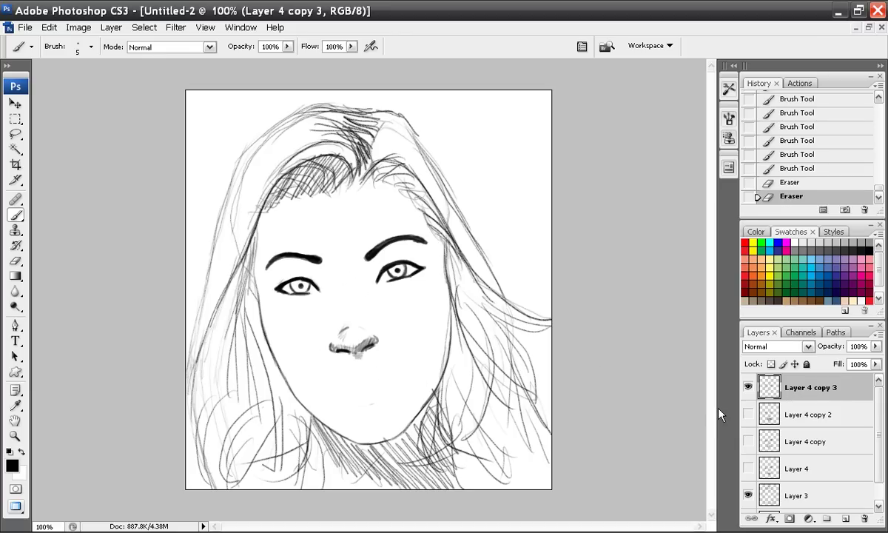
{"action": "left_click", "coordinate": [748, 468]}
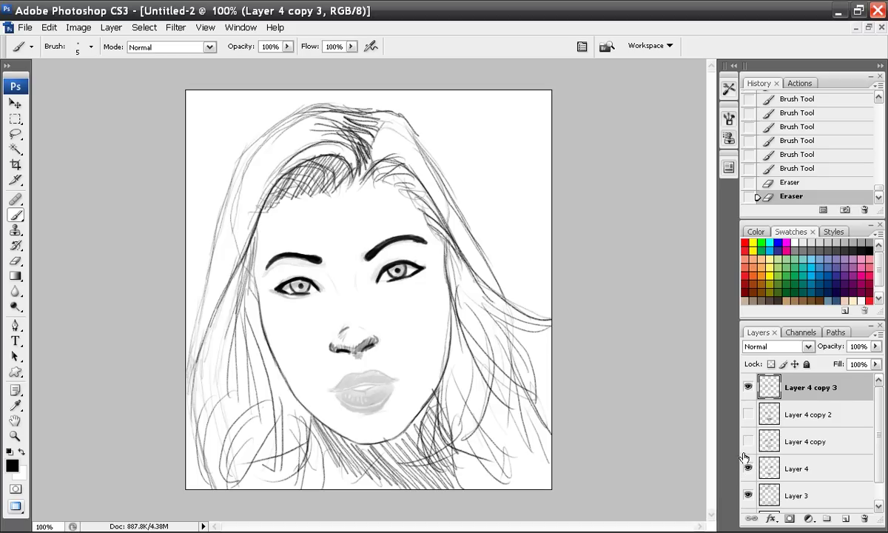
Step: Outline the upper lip over the faint guide, undoing the last two strokes to keep only the left part
{"action": "key", "text": "ctrl+plus"}
{"action": "scroll", "coordinate": [452, 370], "scroll_direction": "down", "scroll_amount": 4}
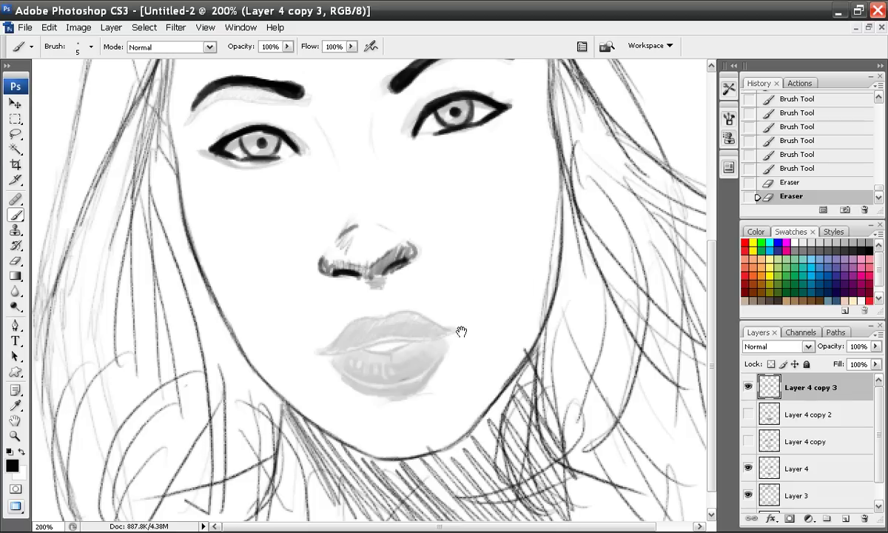
{"action": "left_click", "coordinate": [346, 327]}
{"action": "mouse_move", "coordinate": [356, 320]}
{"action": "left_mouse_down"}
{"action": "mouse_move", "coordinate": [337, 336]}
{"action": "mouse_move", "coordinate": [308, 334]}
{"action": "mouse_move", "coordinate": [353, 316]}
{"action": "mouse_move", "coordinate": [452, 309]}
{"action": "mouse_move", "coordinate": [400, 307]}
{"action": "left_mouse_up"}
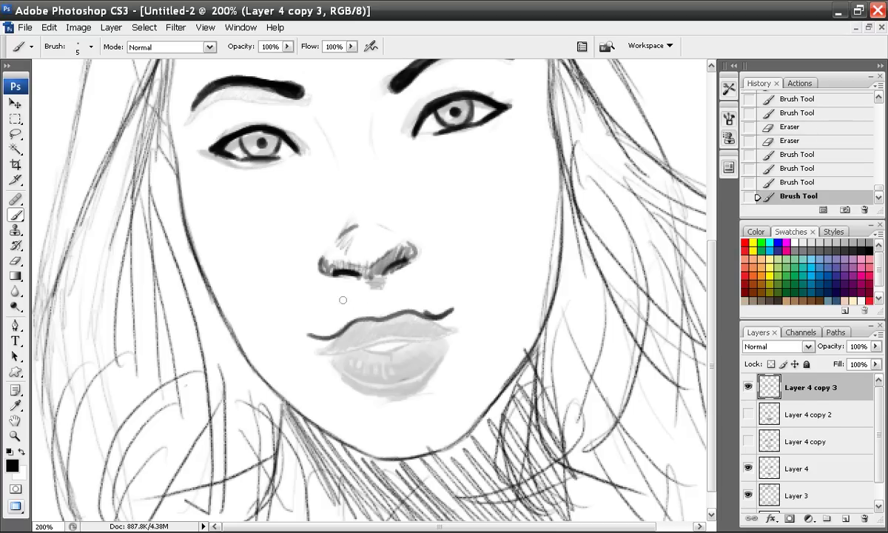
{"action": "key", "text": "ctrl+alt+z"}
{"action": "key", "text": "ctrl+alt+z"}
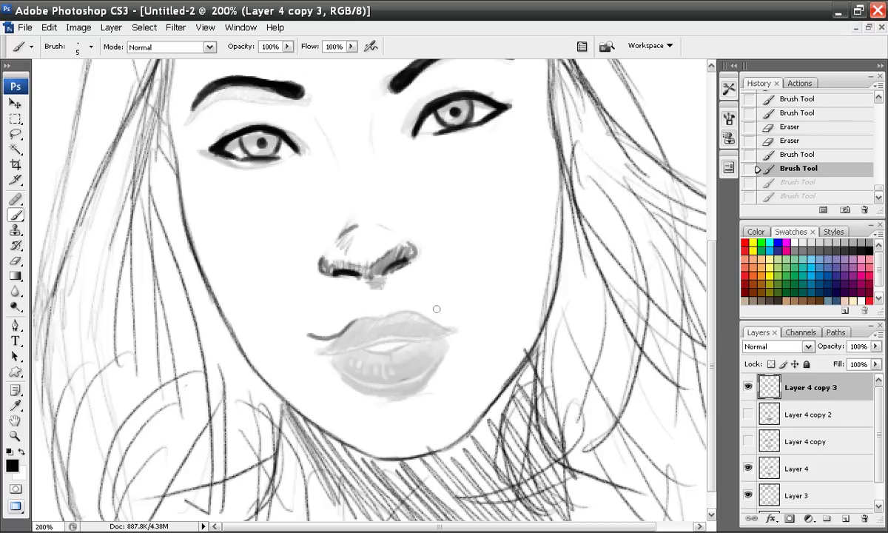
Step: Draw the full upper lip with upturned corners, and fill it with dark shading
{"action": "mouse_move", "coordinate": [308, 334]}
{"action": "left_mouse_down"}
{"action": "mouse_move", "coordinate": [409, 312]}
{"action": "mouse_move", "coordinate": [447, 323]}
{"action": "mouse_move", "coordinate": [439, 331]}
{"action": "left_mouse_up"}
{"action": "left_click", "coordinate": [450, 326]}
{"action": "left_click_drag", "start_coordinate": [441, 329], "coordinate": [434, 334]}
{"action": "mouse_move", "coordinate": [433, 334]}
{"action": "left_mouse_down"}
{"action": "mouse_move", "coordinate": [355, 348]}
{"action": "mouse_move", "coordinate": [311, 331]}
{"action": "mouse_move", "coordinate": [306, 338]}
{"action": "mouse_move", "coordinate": [325, 342]}
{"action": "mouse_move", "coordinate": [314, 329]}
{"action": "mouse_move", "coordinate": [308, 334]}
{"action": "mouse_move", "coordinate": [346, 347]}
{"action": "mouse_move", "coordinate": [449, 323]}
{"action": "left_mouse_up"}
{"action": "mouse_move", "coordinate": [351, 332]}
{"action": "left_mouse_down"}
{"action": "mouse_move", "coordinate": [329, 331]}
{"action": "mouse_move", "coordinate": [360, 343]}
{"action": "mouse_move", "coordinate": [370, 314]}
{"action": "mouse_move", "coordinate": [391, 309]}
{"action": "mouse_move", "coordinate": [426, 316]}
{"action": "mouse_move", "coordinate": [352, 341]}
{"action": "mouse_move", "coordinate": [426, 325]}
{"action": "left_mouse_up"}
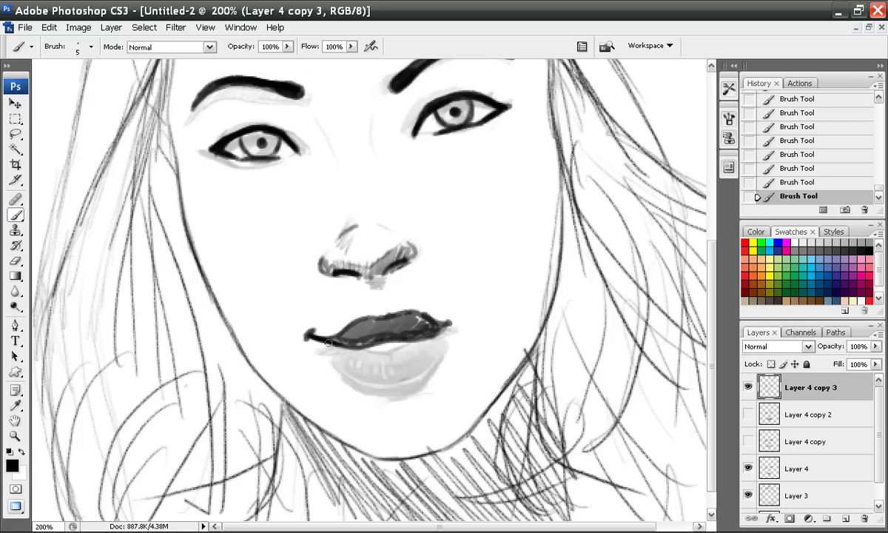
Step: Draw and shade the lower lip, darken the left mouth corner, and hide the Layer 4 guide
{"action": "mouse_move", "coordinate": [324, 346]}
{"action": "left_mouse_down"}
{"action": "mouse_move", "coordinate": [310, 335]}
{"action": "mouse_move", "coordinate": [394, 373]}
{"action": "left_mouse_up"}
{"action": "key", "text": "ctrl+z"}
{"action": "mouse_move", "coordinate": [323, 342]}
{"action": "left_mouse_down"}
{"action": "mouse_move", "coordinate": [367, 357]}
{"action": "mouse_move", "coordinate": [400, 348]}
{"action": "mouse_move", "coordinate": [425, 364]}
{"action": "mouse_move", "coordinate": [381, 380]}
{"action": "mouse_move", "coordinate": [322, 349]}
{"action": "mouse_move", "coordinate": [405, 345]}
{"action": "mouse_move", "coordinate": [384, 352]}
{"action": "mouse_move", "coordinate": [307, 326]}
{"action": "mouse_move", "coordinate": [356, 359]}
{"action": "mouse_move", "coordinate": [360, 351]}
{"action": "mouse_move", "coordinate": [385, 355]}
{"action": "mouse_move", "coordinate": [391, 342]}
{"action": "mouse_move", "coordinate": [426, 358]}
{"action": "mouse_move", "coordinate": [415, 337]}
{"action": "left_mouse_up"}
{"action": "mouse_move", "coordinate": [394, 344]}
{"action": "left_mouse_down"}
{"action": "mouse_move", "coordinate": [322, 337]}
{"action": "mouse_move", "coordinate": [400, 337]}
{"action": "left_mouse_up"}
{"action": "left_click_drag", "start_coordinate": [311, 333], "coordinate": [304, 342]}
{"action": "key", "text": "ctrl+minus"}
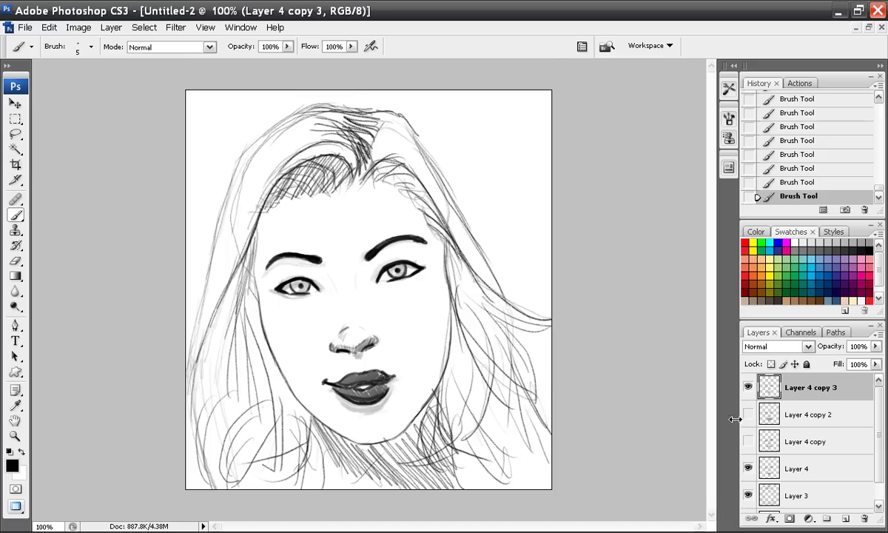
{"action": "left_click", "coordinate": [749, 467]}
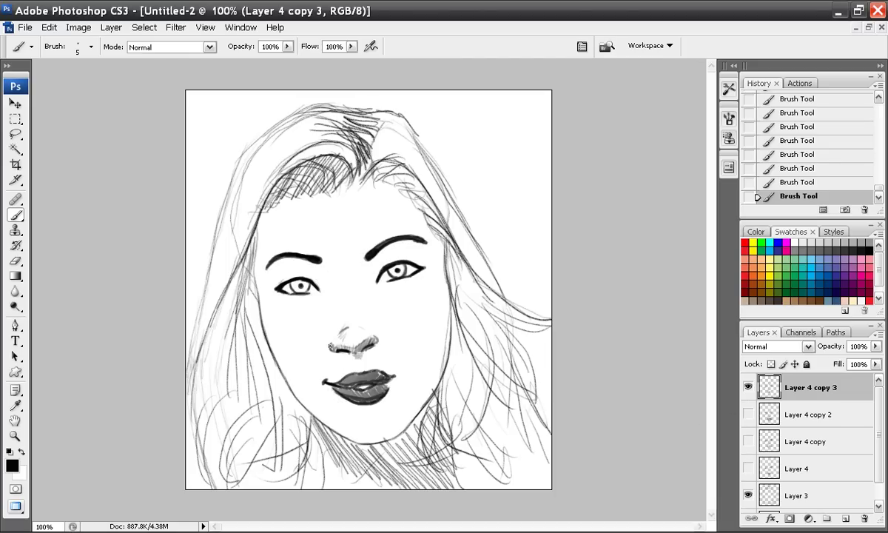
Step: Try shading a smile crease curving from the left nostril down beside the left mouth corner, undoing and redrawing the strokes
{"action": "left_click_drag", "start_coordinate": [325, 355], "coordinate": [312, 388]}
{"action": "key", "text": "ctrl+z"}
{"action": "key", "text": "ctrl+z"}
{"action": "key", "text": "ctrl+z"}
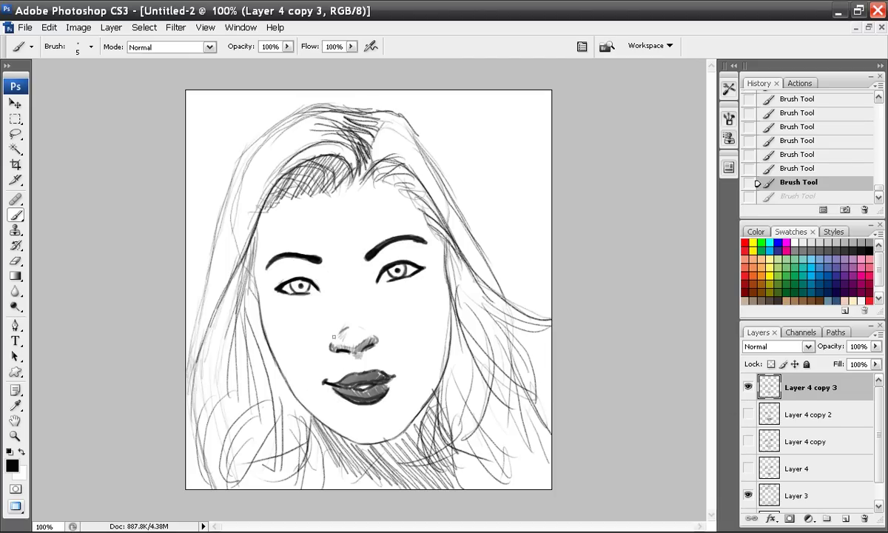
{"action": "key", "text": "ctrl+z"}
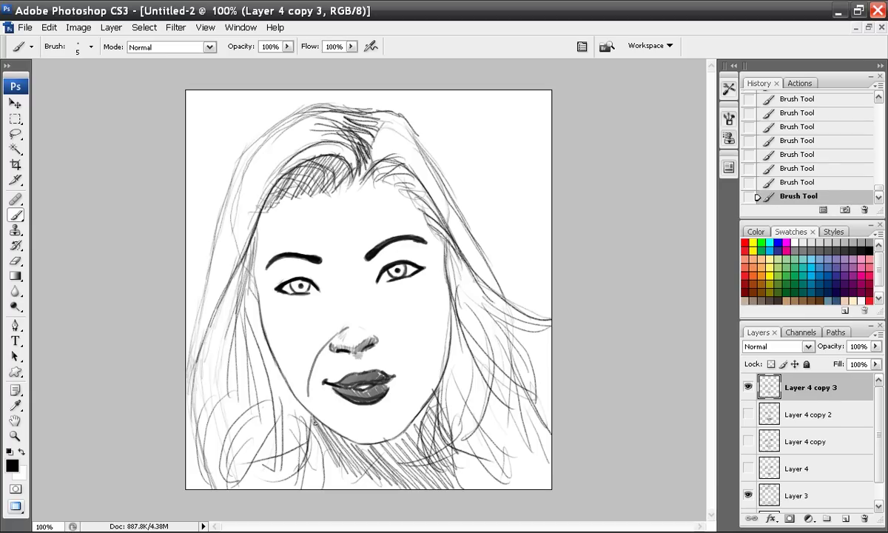
{"action": "key", "text": "ctrl+z"}
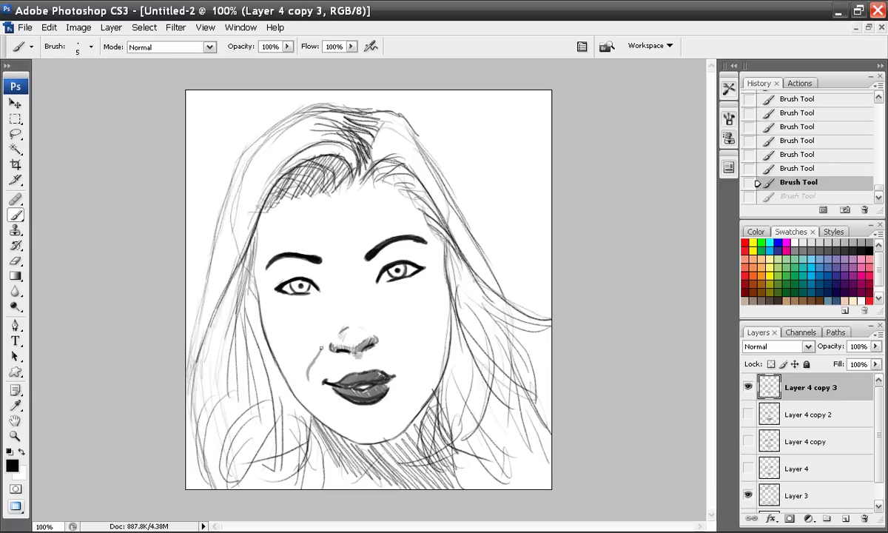
{"action": "key", "text": "ctrl+z"}
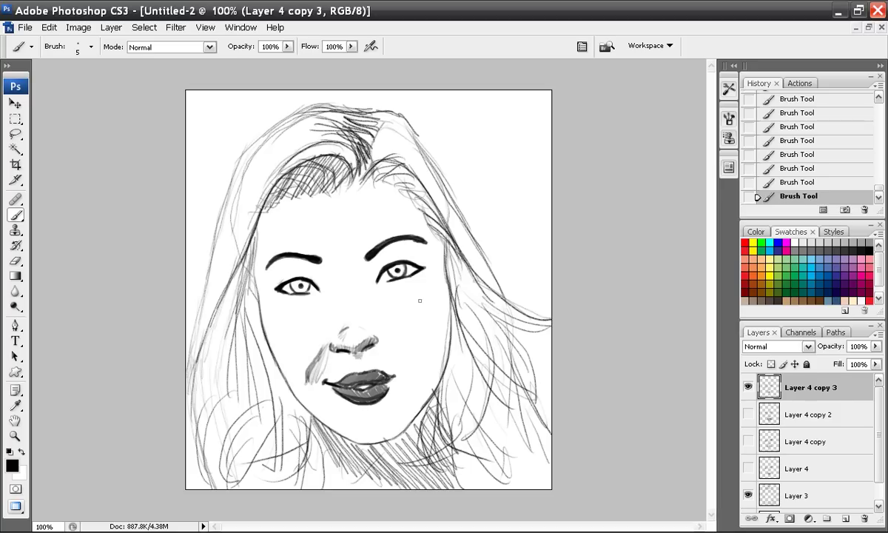
Step: Undo all the crease strokes between the nose and the left mouth corner
{"action": "key", "text": "ctrl+alt+z"}
{"action": "key", "text": "ctrl+alt+z"}
{"action": "key", "text": "ctrl+alt+z"}
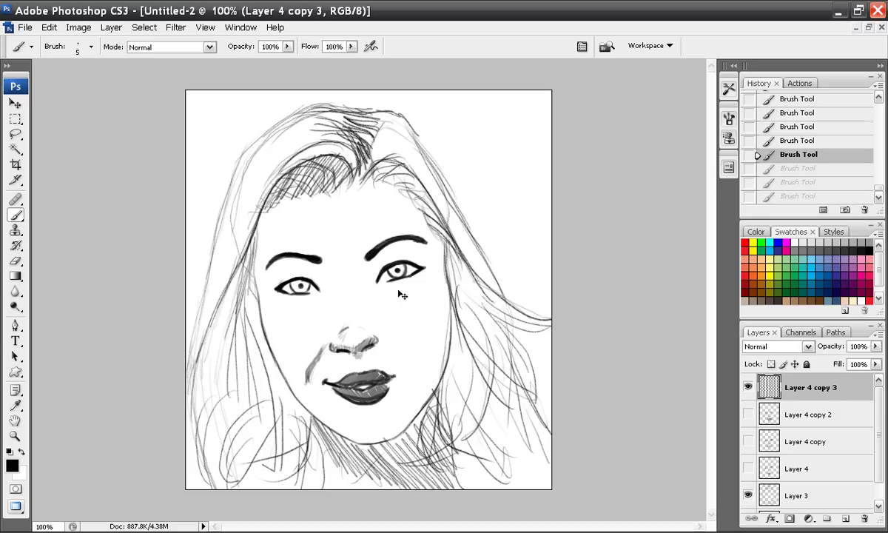
{"action": "key", "text": "ctrl+alt+z"}
{"action": "key", "text": "ctrl+alt+z"}
{"action": "key", "text": "ctrl+alt+z"}
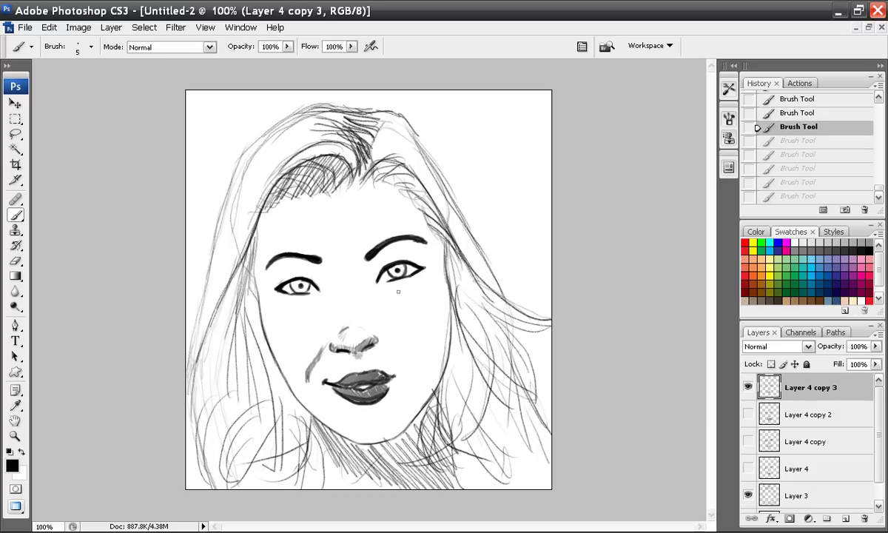
{"action": "key", "text": "ctrl+alt+z"}
{"action": "key", "text": "ctrl+alt+z"}
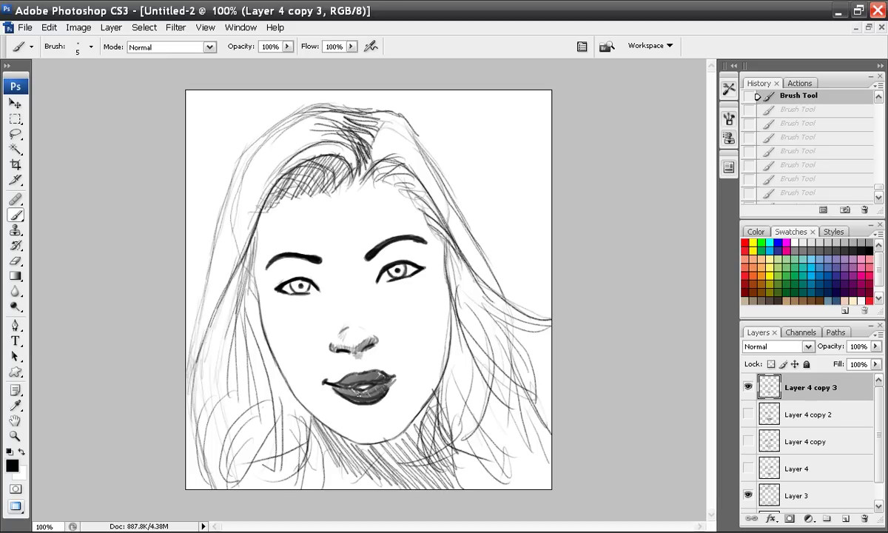
Step: Darken the lips and redraw the left mouth corner longer and higher, erasing the old corner below it
{"action": "left_click", "coordinate": [342, 392]}
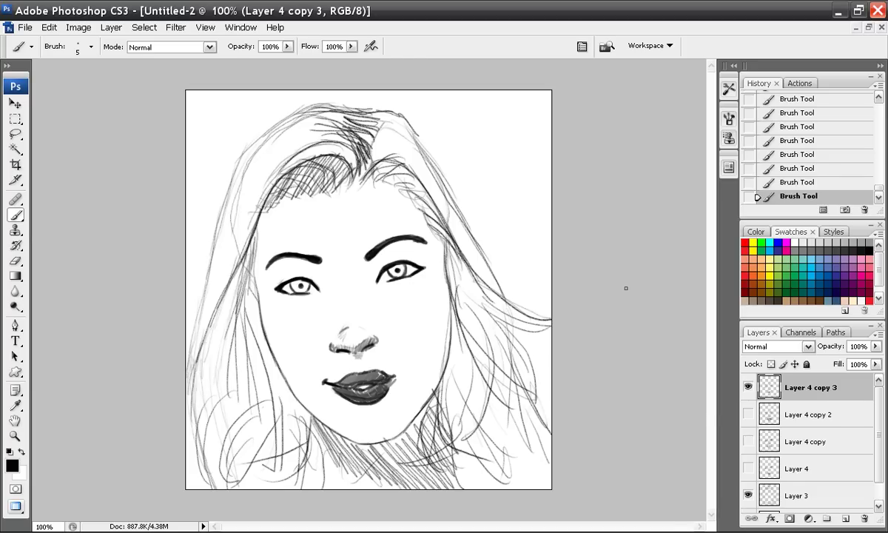
{"action": "key", "text": "ctrl+plus"}
{"action": "scroll", "coordinate": [444, 456], "scroll_direction": "down", "scroll_amount": 3}
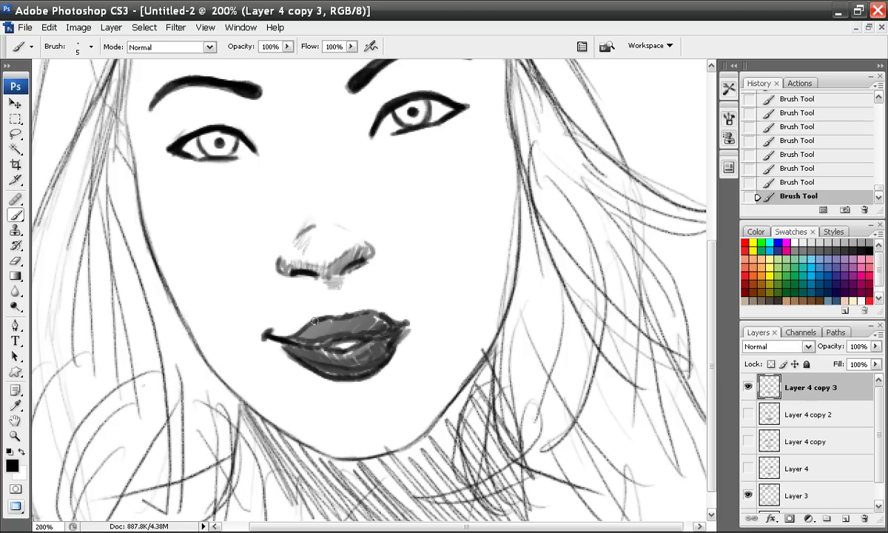
{"action": "left_click_drag", "start_coordinate": [248, 318], "coordinate": [269, 331]}
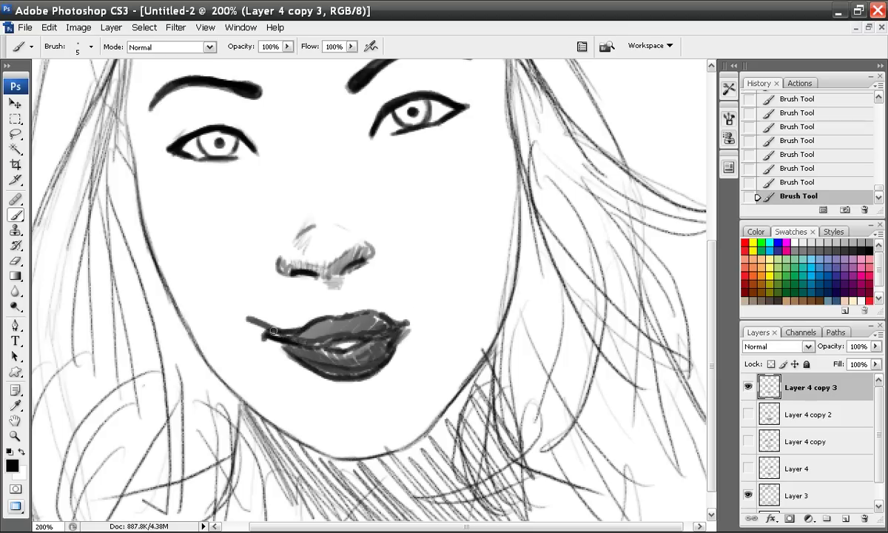
{"action": "key", "text": "e"}
{"action": "mouse_move", "coordinate": [277, 361]}
{"action": "left_mouse_down"}
{"action": "mouse_move", "coordinate": [258, 339]}
{"action": "mouse_move", "coordinate": [278, 341]}
{"action": "mouse_move", "coordinate": [259, 348]}
{"action": "left_mouse_up"}
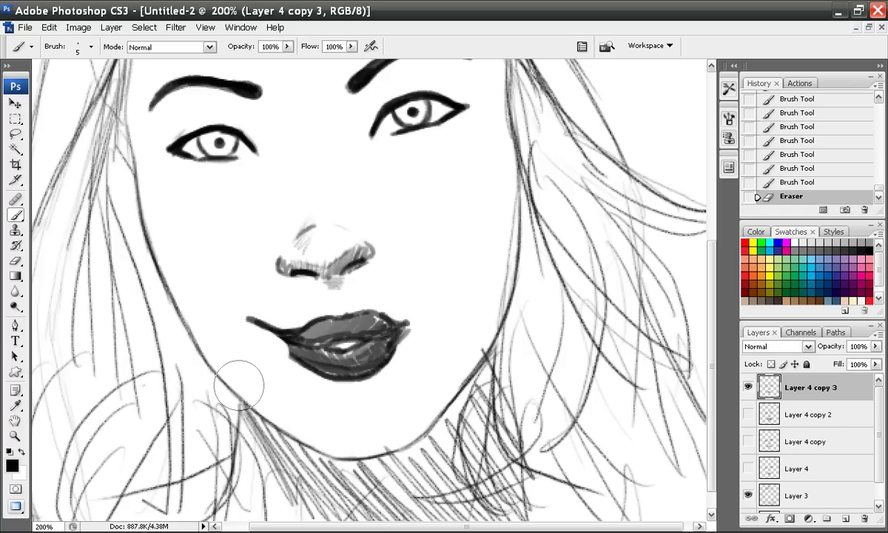
{"action": "mouse_move", "coordinate": [250, 312]}
{"action": "left_mouse_down"}
{"action": "mouse_move", "coordinate": [286, 337]}
{"action": "mouse_move", "coordinate": [269, 333]}
{"action": "mouse_move", "coordinate": [251, 325]}
{"action": "mouse_move", "coordinate": [290, 339]}
{"action": "mouse_move", "coordinate": [322, 338]}
{"action": "mouse_move", "coordinate": [291, 354]}
{"action": "mouse_move", "coordinate": [314, 367]}
{"action": "mouse_move", "coordinate": [318, 352]}
{"action": "mouse_move", "coordinate": [295, 345]}
{"action": "mouse_move", "coordinate": [320, 342]}
{"action": "mouse_move", "coordinate": [319, 326]}
{"action": "mouse_move", "coordinate": [303, 343]}
{"action": "mouse_move", "coordinate": [336, 323]}
{"action": "mouse_move", "coordinate": [414, 318]}
{"action": "mouse_move", "coordinate": [369, 333]}
{"action": "mouse_move", "coordinate": [343, 327]}
{"action": "mouse_move", "coordinate": [380, 330]}
{"action": "mouse_move", "coordinate": [320, 342]}
{"action": "left_mouse_up"}
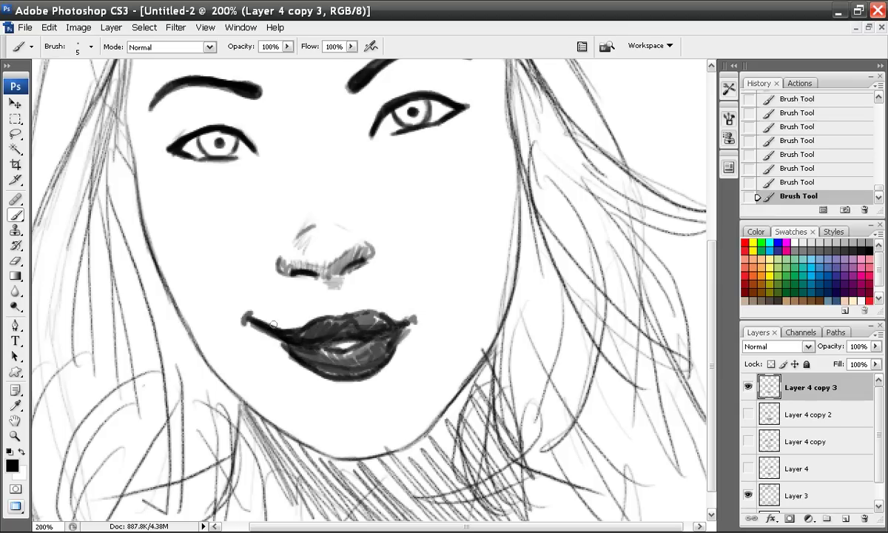
Step: Erase the whole smiling mouth on Layer 4 copy 3
{"action": "key", "text": "ctrl+minus"}
{"action": "key", "text": "ctrl+minus"}
{"action": "key", "text": "ctrl+plus"}
{"action": "key", "text": "ctrl+plus"}
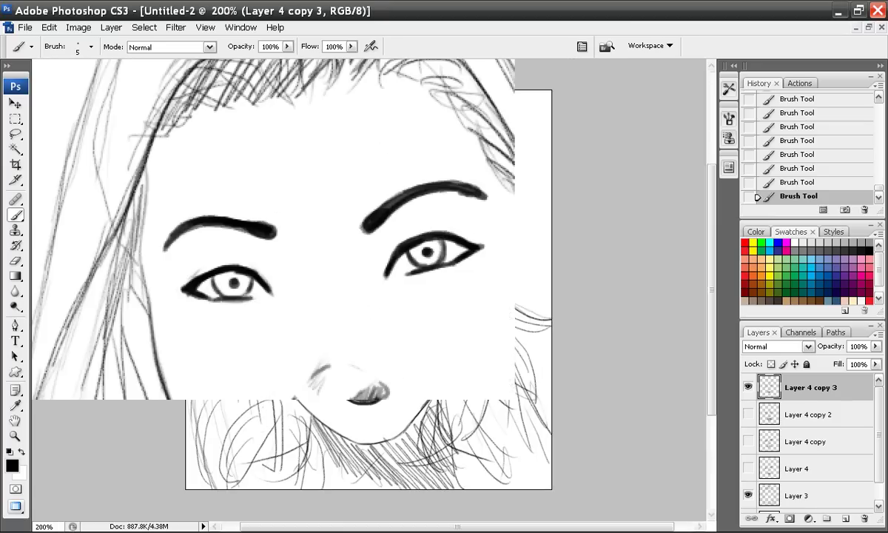
{"action": "left_click_drag", "start_coordinate": [321, 314], "coordinate": [317, 228]}
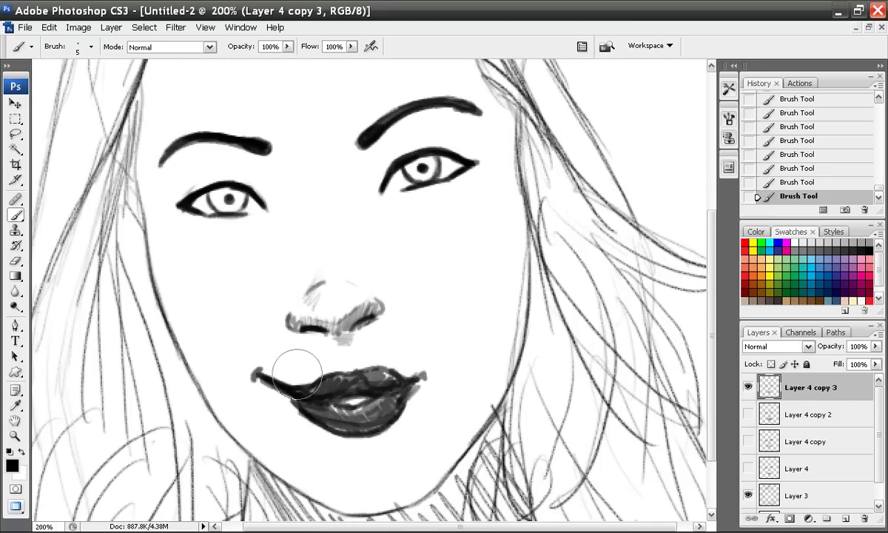
{"action": "mouse_move", "coordinate": [277, 353]}
{"action": "left_mouse_down"}
{"action": "mouse_move", "coordinate": [292, 376]}
{"action": "mouse_move", "coordinate": [373, 390]}
{"action": "mouse_move", "coordinate": [347, 387]}
{"action": "mouse_move", "coordinate": [348, 427]}
{"action": "mouse_move", "coordinate": [284, 377]}
{"action": "left_mouse_up"}
{"action": "key", "text": "bracketleft"}
{"action": "key", "text": "bracketleft"}
{"action": "key", "text": "bracketleft"}
{"action": "key", "text": "bracketleft"}
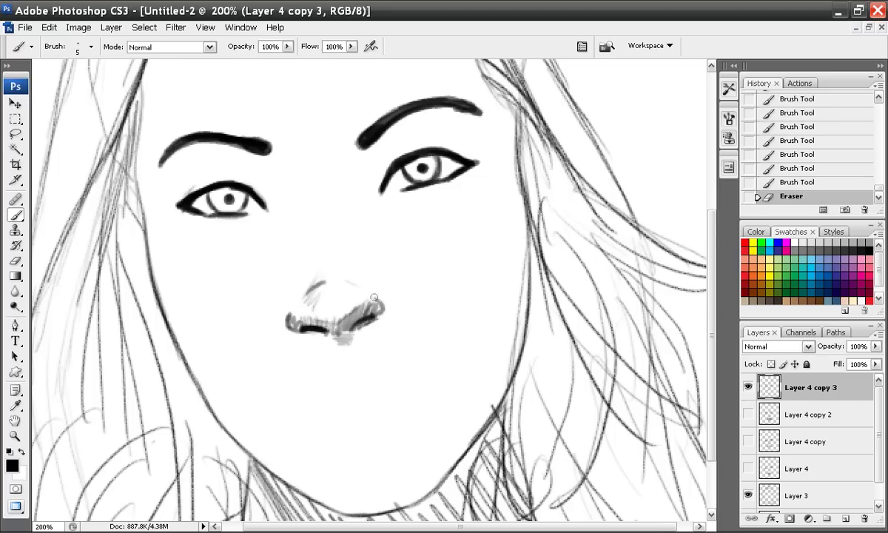
Step: Sketch a small upright oval below the nose as a rounded open mouth
{"action": "mouse_move", "coordinate": [357, 386]}
{"action": "left_mouse_down"}
{"action": "mouse_move", "coordinate": [323, 299]}
{"action": "mouse_move", "coordinate": [359, 347]}
{"action": "mouse_move", "coordinate": [314, 371]}
{"action": "left_mouse_up"}
{"action": "left_click", "coordinate": [309, 288]}
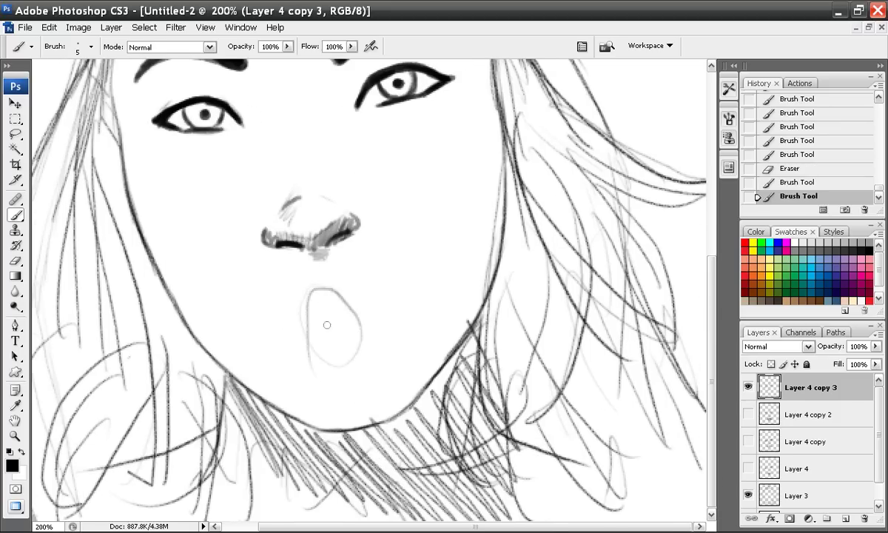
{"action": "mouse_move", "coordinate": [306, 326]}
{"action": "left_mouse_down"}
{"action": "mouse_move", "coordinate": [336, 291]}
{"action": "mouse_move", "coordinate": [304, 318]}
{"action": "mouse_move", "coordinate": [341, 361]}
{"action": "left_mouse_up"}
{"action": "left_click_drag", "start_coordinate": [337, 361], "coordinate": [353, 348]}
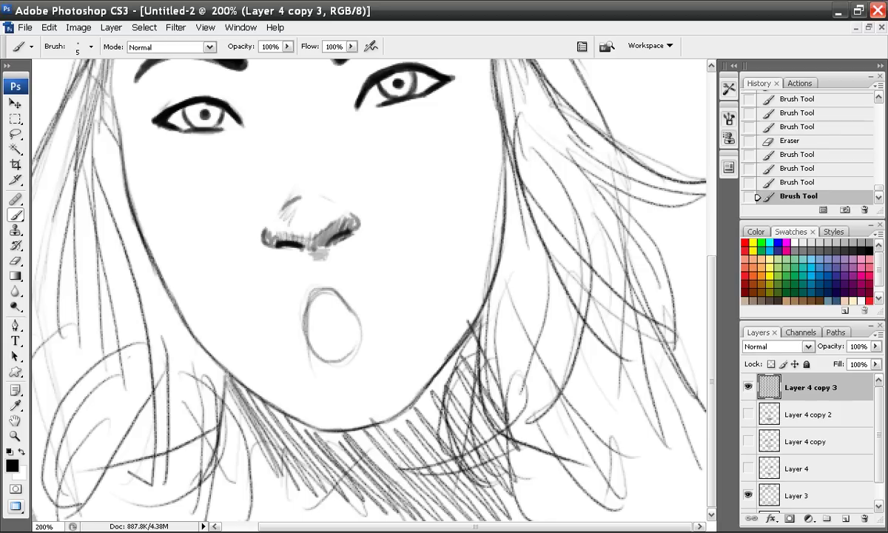
{"action": "left_click_drag", "start_coordinate": [314, 261], "coordinate": [370, 354]}
{"action": "mouse_move", "coordinate": [344, 288]}
{"action": "left_mouse_down"}
{"action": "mouse_move", "coordinate": [347, 280]}
{"action": "mouse_move", "coordinate": [345, 295]}
{"action": "left_mouse_up"}
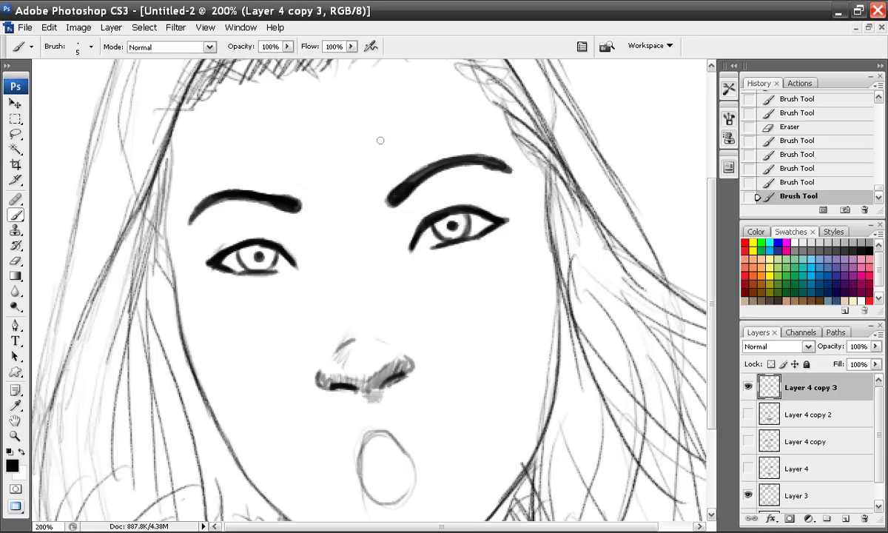
Step: Erase both eyebrows and both eyes on Layer 4 copy 3, and show Layer 4 as a faint guide
{"action": "mouse_move", "coordinate": [488, 281]}
{"action": "left_mouse_down"}
{"action": "mouse_move", "coordinate": [419, 269]}
{"action": "mouse_move", "coordinate": [458, 234]}
{"action": "mouse_move", "coordinate": [464, 214]}
{"action": "mouse_move", "coordinate": [485, 218]}
{"action": "mouse_move", "coordinate": [314, 264]}
{"action": "mouse_move", "coordinate": [236, 262]}
{"action": "mouse_move", "coordinate": [274, 220]}
{"action": "mouse_move", "coordinate": [211, 216]}
{"action": "mouse_move", "coordinate": [356, 217]}
{"action": "mouse_move", "coordinate": [386, 197]}
{"action": "mouse_move", "coordinate": [481, 171]}
{"action": "mouse_move", "coordinate": [505, 202]}
{"action": "mouse_move", "coordinate": [500, 169]}
{"action": "mouse_move", "coordinate": [208, 215]}
{"action": "left_mouse_up"}
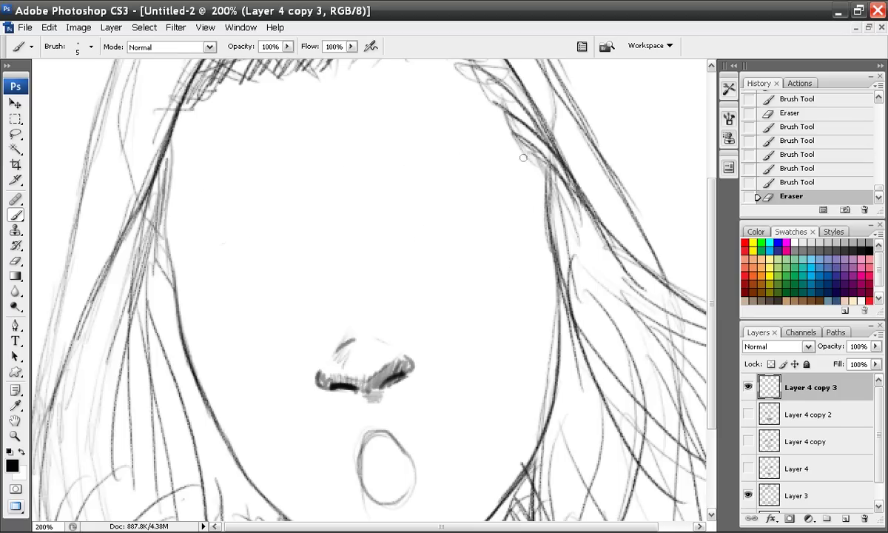
{"action": "left_click_drag", "start_coordinate": [470, 368], "coordinate": [467, 346]}
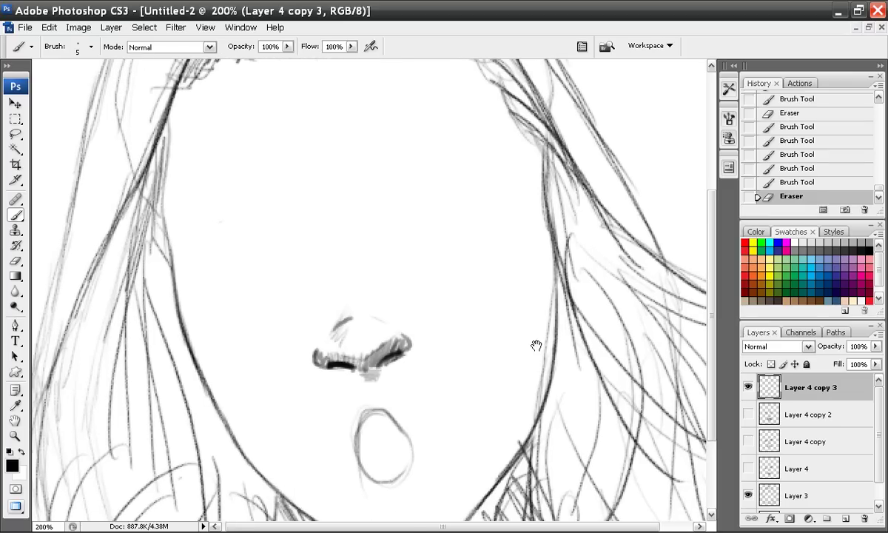
{"action": "left_click", "coordinate": [748, 468]}
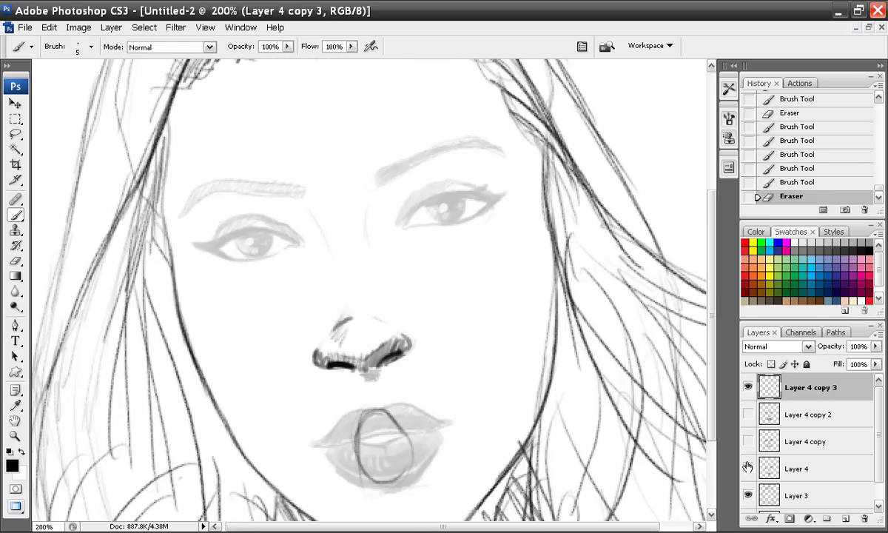
Step: Outline the right eye wide open over the guide with bold upper and lower lid lines
{"action": "left_click", "coordinate": [408, 223]}
{"action": "left_click", "coordinate": [407, 223]}
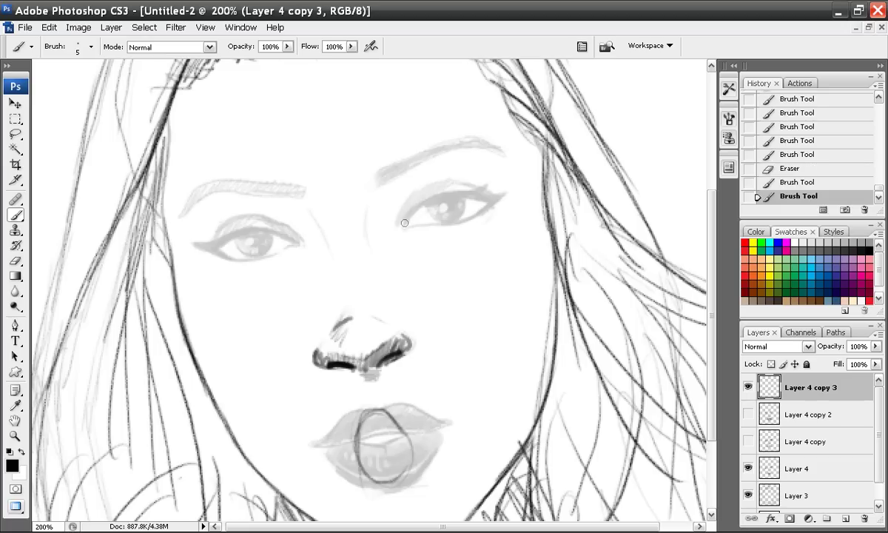
{"action": "mouse_move", "coordinate": [406, 222]}
{"action": "left_mouse_down"}
{"action": "mouse_move", "coordinate": [433, 186]}
{"action": "mouse_move", "coordinate": [467, 186]}
{"action": "mouse_move", "coordinate": [489, 201]}
{"action": "mouse_move", "coordinate": [448, 182]}
{"action": "mouse_move", "coordinate": [405, 221]}
{"action": "left_mouse_up"}
{"action": "mouse_move", "coordinate": [492, 205]}
{"action": "left_mouse_down"}
{"action": "mouse_move", "coordinate": [467, 226]}
{"action": "mouse_move", "coordinate": [424, 228]}
{"action": "left_mouse_up"}
{"action": "mouse_move", "coordinate": [423, 229]}
{"action": "left_mouse_down"}
{"action": "mouse_move", "coordinate": [461, 229]}
{"action": "mouse_move", "coordinate": [489, 209]}
{"action": "left_mouse_up"}
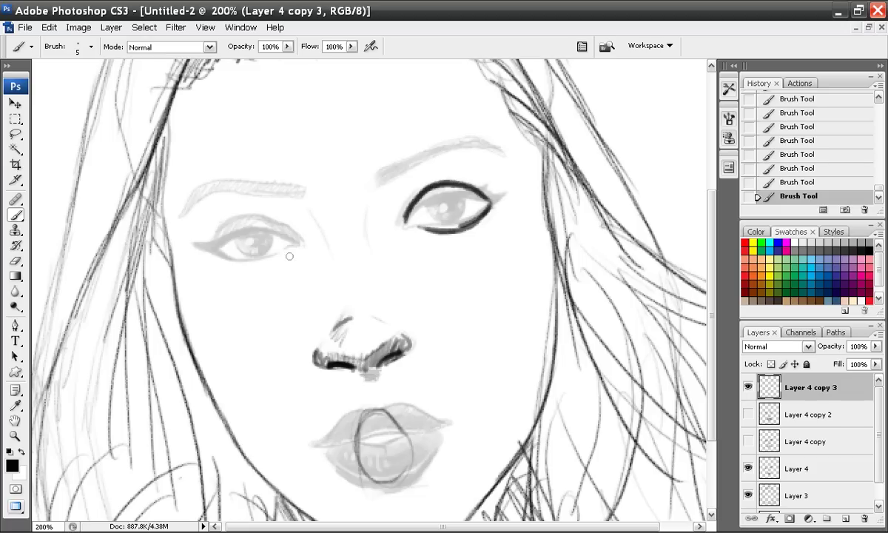
Step: Outline the left eye wide open, and add dark pupils and full round irises to both eyes
{"action": "mouse_move", "coordinate": [216, 243]}
{"action": "left_mouse_down"}
{"action": "mouse_move", "coordinate": [237, 224]}
{"action": "mouse_move", "coordinate": [285, 226]}
{"action": "mouse_move", "coordinate": [264, 221]}
{"action": "left_mouse_up"}
{"action": "mouse_move", "coordinate": [202, 235]}
{"action": "left_mouse_down"}
{"action": "mouse_move", "coordinate": [243, 253]}
{"action": "mouse_move", "coordinate": [282, 255]}
{"action": "mouse_move", "coordinate": [205, 240]}
{"action": "mouse_move", "coordinate": [257, 238]}
{"action": "mouse_move", "coordinate": [238, 212]}
{"action": "mouse_move", "coordinate": [256, 242]}
{"action": "left_mouse_up"}
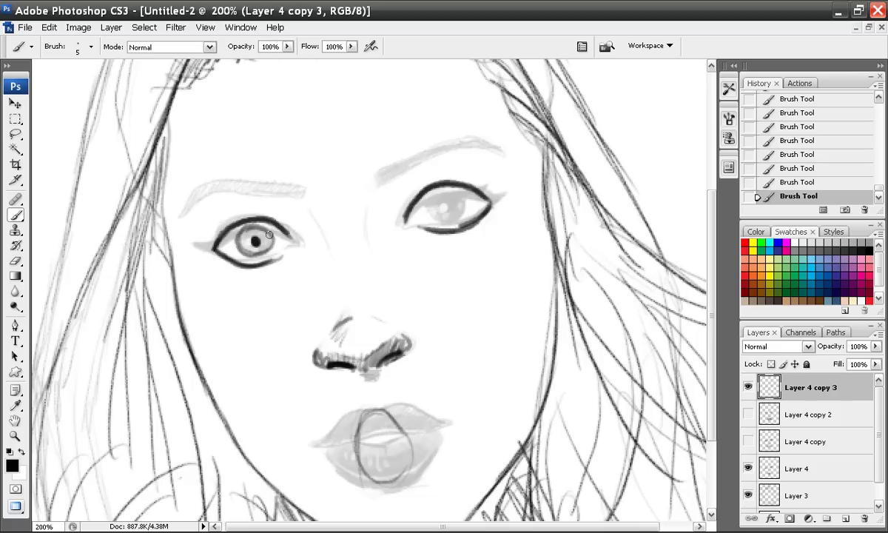
{"action": "mouse_move", "coordinate": [249, 228]}
{"action": "left_mouse_down"}
{"action": "mouse_move", "coordinate": [229, 238]}
{"action": "mouse_move", "coordinate": [258, 239]}
{"action": "left_mouse_up"}
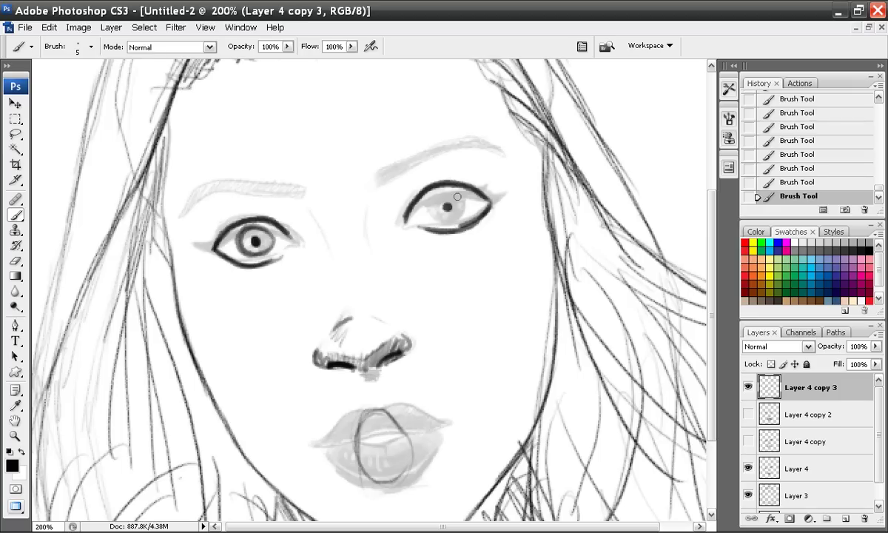
{"action": "mouse_move", "coordinate": [428, 210]}
{"action": "left_mouse_down"}
{"action": "mouse_move", "coordinate": [437, 202]}
{"action": "mouse_move", "coordinate": [412, 177]}
{"action": "mouse_move", "coordinate": [404, 207]}
{"action": "mouse_move", "coordinate": [438, 191]}
{"action": "mouse_move", "coordinate": [436, 205]}
{"action": "mouse_move", "coordinate": [427, 204]}
{"action": "mouse_move", "coordinate": [447, 208]}
{"action": "left_mouse_up"}
Step: Try high arched lines for both eyebrows above the guide, and undo them
{"action": "mouse_move", "coordinate": [382, 177]}
{"action": "left_mouse_down"}
{"action": "mouse_move", "coordinate": [392, 146]}
{"action": "mouse_move", "coordinate": [429, 134]}
{"action": "mouse_move", "coordinate": [485, 154]}
{"action": "left_mouse_up"}
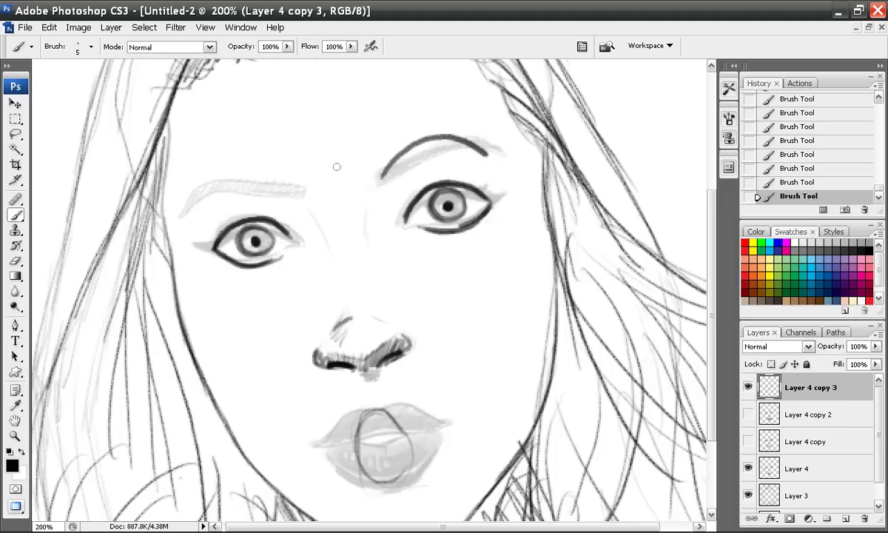
{"action": "key", "text": "ctrl+z"}
{"action": "mouse_move", "coordinate": [378, 162]}
{"action": "left_mouse_down"}
{"action": "mouse_move", "coordinate": [410, 121]}
{"action": "mouse_move", "coordinate": [434, 112]}
{"action": "mouse_move", "coordinate": [470, 118]}
{"action": "mouse_move", "coordinate": [489, 134]}
{"action": "left_mouse_up"}
{"action": "mouse_move", "coordinate": [290, 179]}
{"action": "left_mouse_down"}
{"action": "mouse_move", "coordinate": [248, 154]}
{"action": "mouse_move", "coordinate": [214, 155]}
{"action": "mouse_move", "coordinate": [185, 199]}
{"action": "left_mouse_up"}
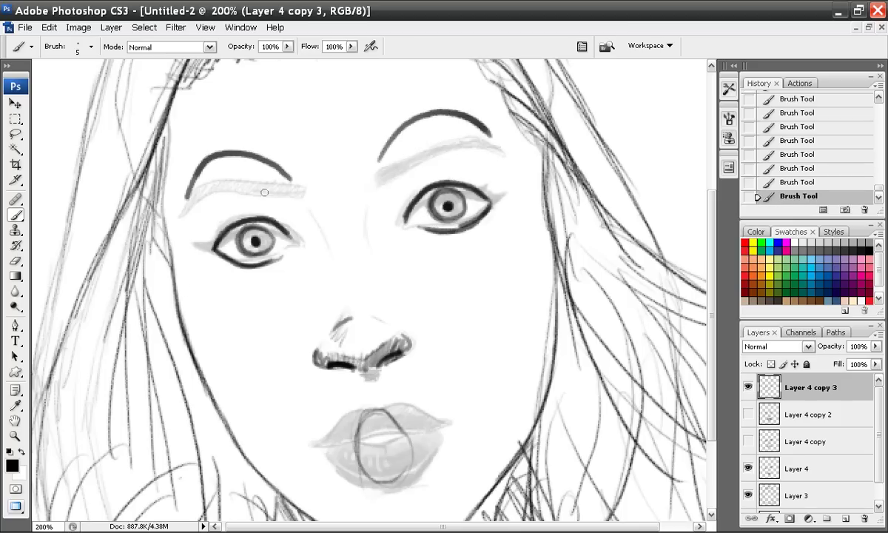
{"action": "key", "text": "ctrl+alt+z"}
{"action": "key", "text": "ctrl+alt+z"}
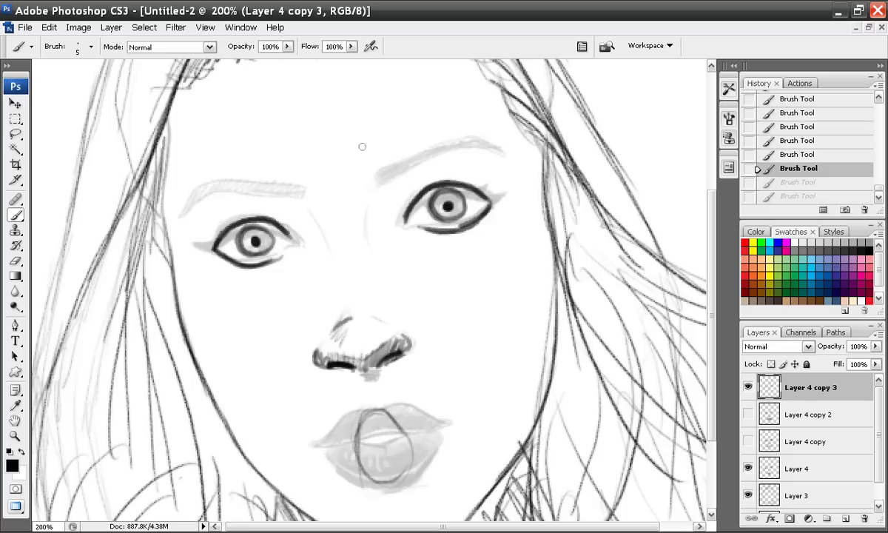
Step: Draw thick, raised wavy eyebrows with upturned inner ends above the guide, and add short crease marks between them
{"action": "mouse_move", "coordinate": [356, 139]}
{"action": "left_mouse_down"}
{"action": "mouse_move", "coordinate": [364, 145]}
{"action": "mouse_move", "coordinate": [445, 109]}
{"action": "mouse_move", "coordinate": [476, 114]}
{"action": "left_mouse_up"}
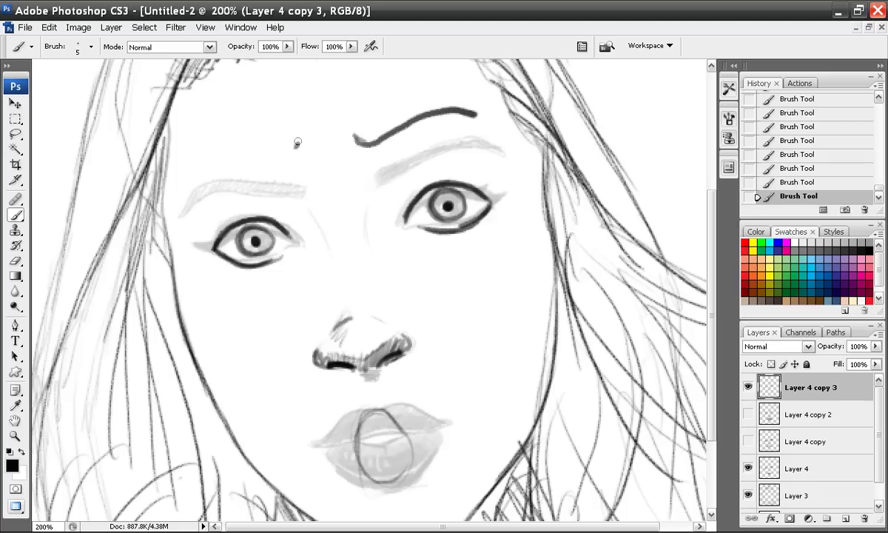
{"action": "mouse_move", "coordinate": [295, 147]}
{"action": "left_mouse_down"}
{"action": "mouse_move", "coordinate": [211, 153]}
{"action": "mouse_move", "coordinate": [188, 169]}
{"action": "left_mouse_up"}
{"action": "left_click_drag", "start_coordinate": [302, 139], "coordinate": [214, 160]}
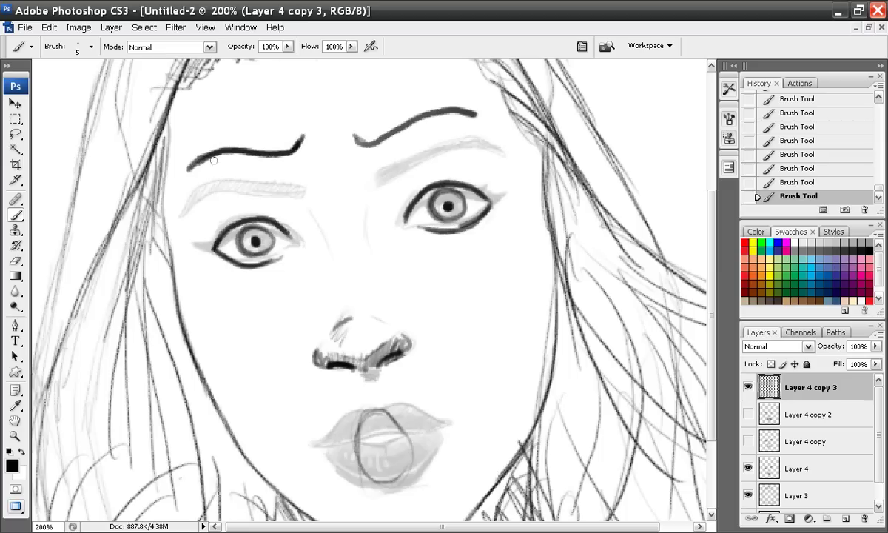
{"action": "left_click_drag", "start_coordinate": [302, 137], "coordinate": [273, 153]}
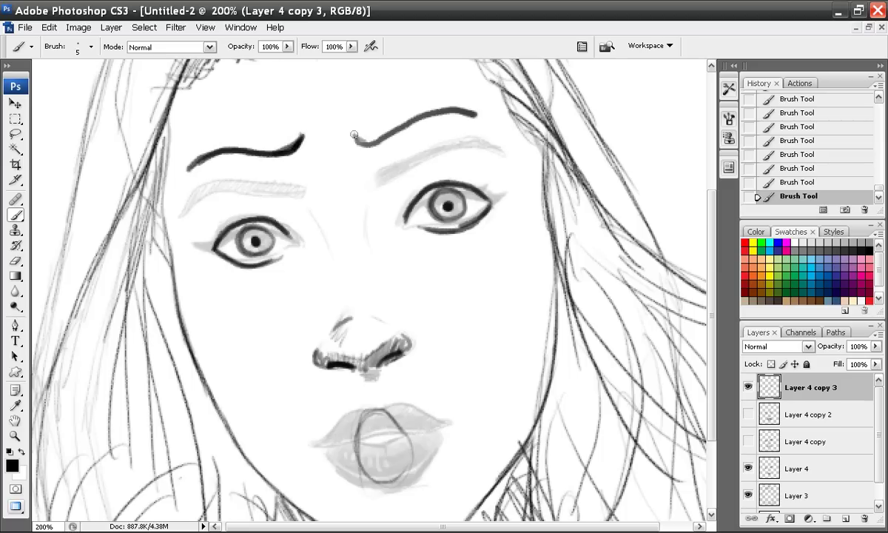
{"action": "mouse_move", "coordinate": [362, 139]}
{"action": "left_mouse_down"}
{"action": "mouse_move", "coordinate": [407, 122]}
{"action": "mouse_move", "coordinate": [352, 134]}
{"action": "mouse_move", "coordinate": [385, 115]}
{"action": "mouse_move", "coordinate": [433, 104]}
{"action": "left_mouse_up"}
{"action": "mouse_move", "coordinate": [288, 149]}
{"action": "left_mouse_down"}
{"action": "mouse_move", "coordinate": [219, 141]}
{"action": "mouse_move", "coordinate": [170, 152]}
{"action": "left_mouse_up"}
{"action": "mouse_move", "coordinate": [321, 137]}
{"action": "left_mouse_down"}
{"action": "mouse_move", "coordinate": [314, 146]}
{"action": "mouse_move", "coordinate": [341, 144]}
{"action": "mouse_move", "coordinate": [336, 152]}
{"action": "left_mouse_up"}
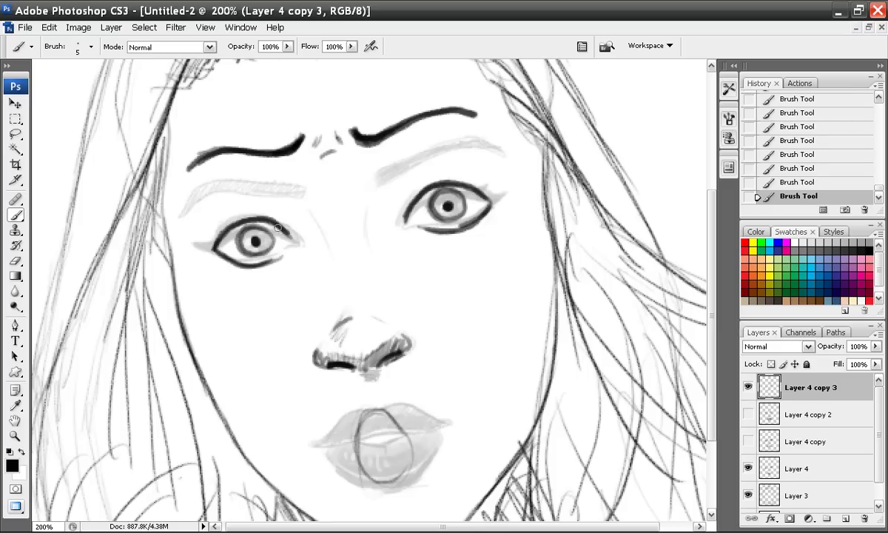
Step: Thicken the oval mouth outline into dark rounded lips, and shade the inside of the open mouth
{"action": "left_click_drag", "start_coordinate": [402, 321], "coordinate": [390, 286]}
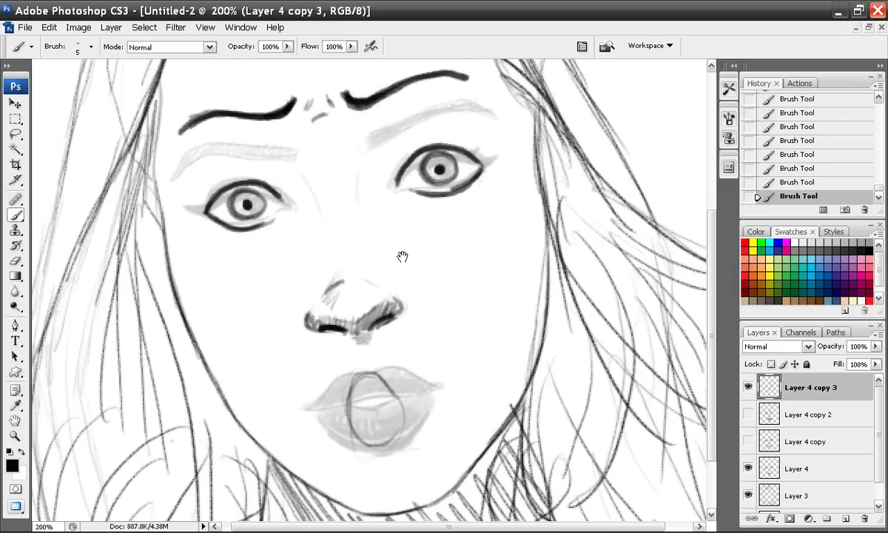
{"action": "scroll", "coordinate": [392, 313], "scroll_direction": "down", "scroll_amount": 3}
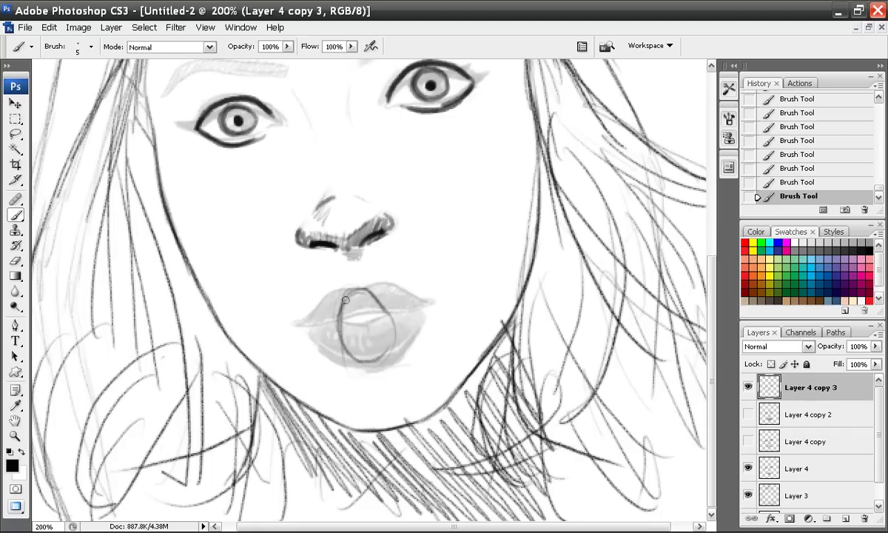
{"action": "mouse_move", "coordinate": [356, 288]}
{"action": "left_mouse_down"}
{"action": "mouse_move", "coordinate": [367, 288]}
{"action": "mouse_move", "coordinate": [351, 289]}
{"action": "mouse_move", "coordinate": [340, 305]}
{"action": "mouse_move", "coordinate": [379, 298]}
{"action": "mouse_move", "coordinate": [388, 314]}
{"action": "mouse_move", "coordinate": [374, 295]}
{"action": "mouse_move", "coordinate": [339, 309]}
{"action": "mouse_move", "coordinate": [338, 323]}
{"action": "left_mouse_up"}
{"action": "mouse_move", "coordinate": [352, 279]}
{"action": "left_mouse_down"}
{"action": "mouse_move", "coordinate": [368, 279]}
{"action": "mouse_move", "coordinate": [389, 308]}
{"action": "mouse_move", "coordinate": [350, 280]}
{"action": "mouse_move", "coordinate": [336, 312]}
{"action": "mouse_move", "coordinate": [332, 268]}
{"action": "mouse_move", "coordinate": [347, 268]}
{"action": "mouse_move", "coordinate": [364, 295]}
{"action": "mouse_move", "coordinate": [349, 282]}
{"action": "mouse_move", "coordinate": [334, 320]}
{"action": "mouse_move", "coordinate": [346, 275]}
{"action": "mouse_move", "coordinate": [390, 315]}
{"action": "mouse_move", "coordinate": [367, 295]}
{"action": "left_mouse_up"}
{"action": "mouse_move", "coordinate": [338, 332]}
{"action": "left_mouse_down"}
{"action": "mouse_move", "coordinate": [333, 340]}
{"action": "mouse_move", "coordinate": [346, 348]}
{"action": "mouse_move", "coordinate": [366, 303]}
{"action": "mouse_move", "coordinate": [361, 355]}
{"action": "left_mouse_up"}
{"action": "mouse_move", "coordinate": [339, 323]}
{"action": "left_mouse_down"}
{"action": "mouse_move", "coordinate": [357, 335]}
{"action": "mouse_move", "coordinate": [367, 300]}
{"action": "mouse_move", "coordinate": [324, 326]}
{"action": "mouse_move", "coordinate": [356, 360]}
{"action": "mouse_move", "coordinate": [367, 297]}
{"action": "mouse_move", "coordinate": [326, 333]}
{"action": "mouse_move", "coordinate": [342, 358]}
{"action": "mouse_move", "coordinate": [343, 301]}
{"action": "mouse_move", "coordinate": [330, 292]}
{"action": "mouse_move", "coordinate": [356, 285]}
{"action": "mouse_move", "coordinate": [367, 310]}
{"action": "mouse_move", "coordinate": [326, 294]}
{"action": "mouse_move", "coordinate": [323, 308]}
{"action": "mouse_move", "coordinate": [370, 337]}
{"action": "mouse_move", "coordinate": [362, 305]}
{"action": "mouse_move", "coordinate": [333, 317]}
{"action": "mouse_move", "coordinate": [348, 339]}
{"action": "left_mouse_up"}
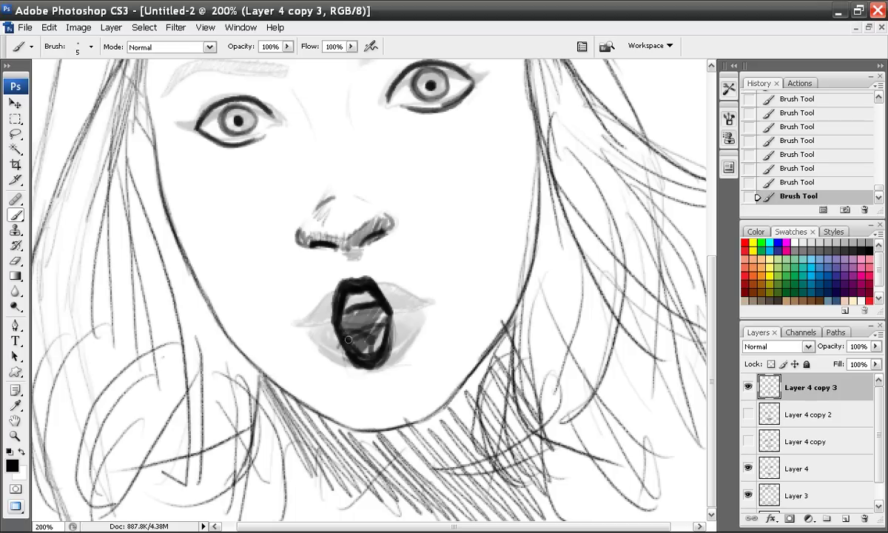
Step: Hide the faint Layer 4 guide so only the shocked expression shows over the face sketch
{"action": "key", "text": "ctrl+minus"}
{"action": "key", "text": "ctrl+minus"}
{"action": "key", "text": "ctrl+plus"}
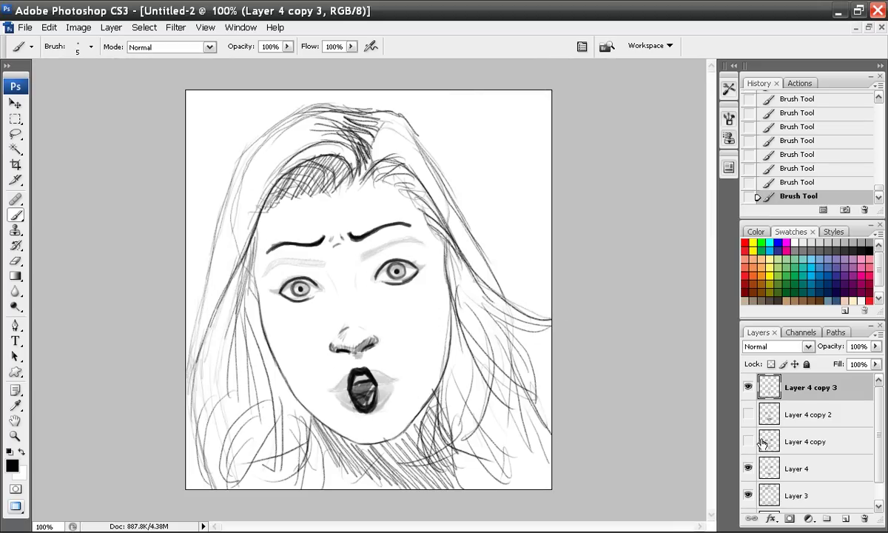
{"action": "left_click", "coordinate": [749, 459]}
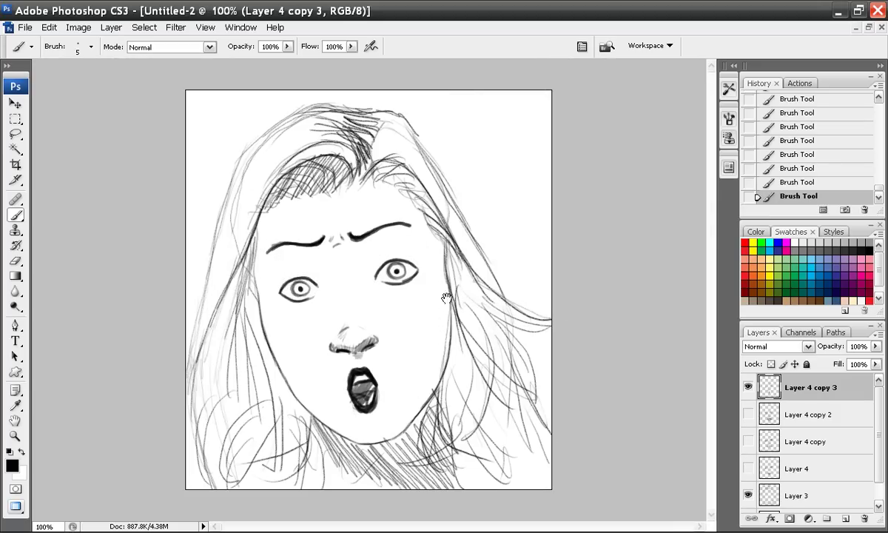
Step: Lasso the open mouth, enlarge it to 141.2% with Free Transform, place it lower under the nose, and deselect
{"action": "left_click", "coordinate": [17, 138]}
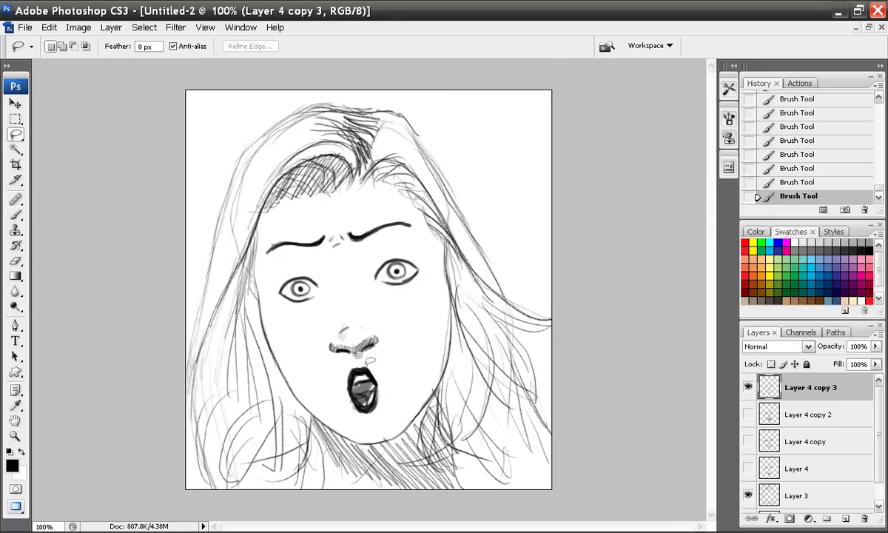
{"action": "left_click_drag", "start_coordinate": [354, 409], "coordinate": [388, 366]}
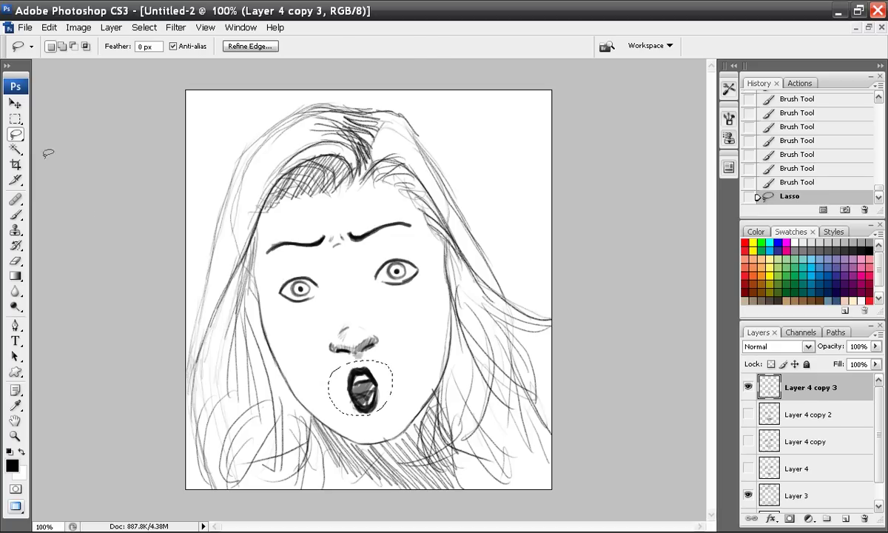
{"action": "left_click", "coordinate": [15, 103]}
{"action": "left_click", "coordinate": [49, 27]}
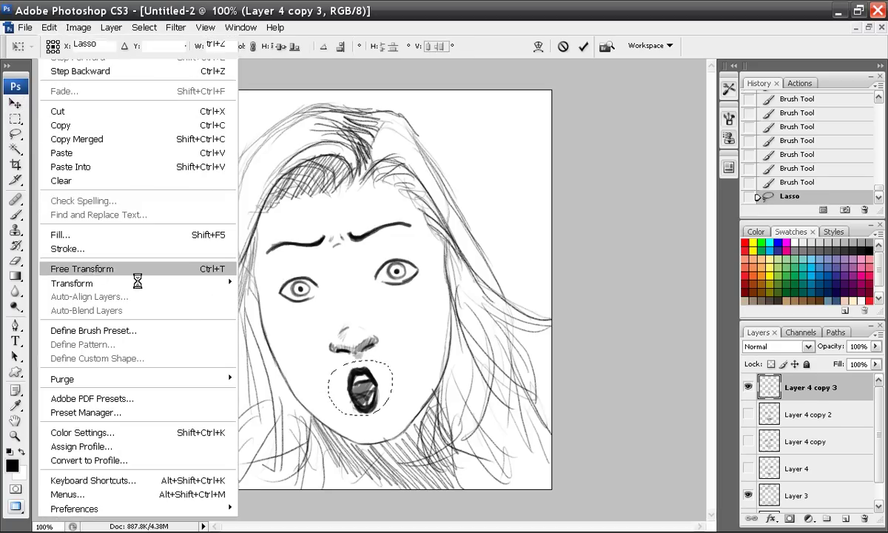
{"action": "left_click", "coordinate": [118, 267]}
{"action": "left_click_drag", "start_coordinate": [328, 360], "coordinate": [301, 338]}
{"action": "left_click_drag", "start_coordinate": [355, 378], "coordinate": [369, 392]}
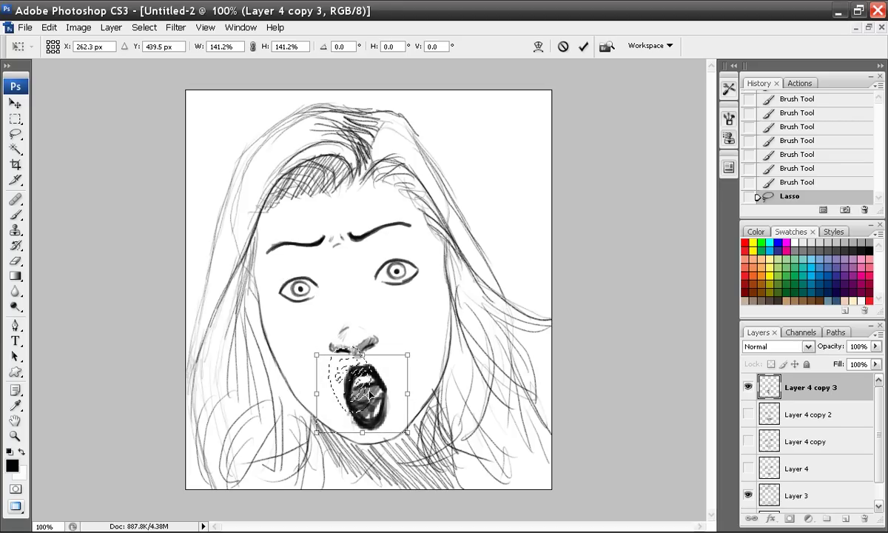
{"action": "left_click", "coordinate": [584, 46]}
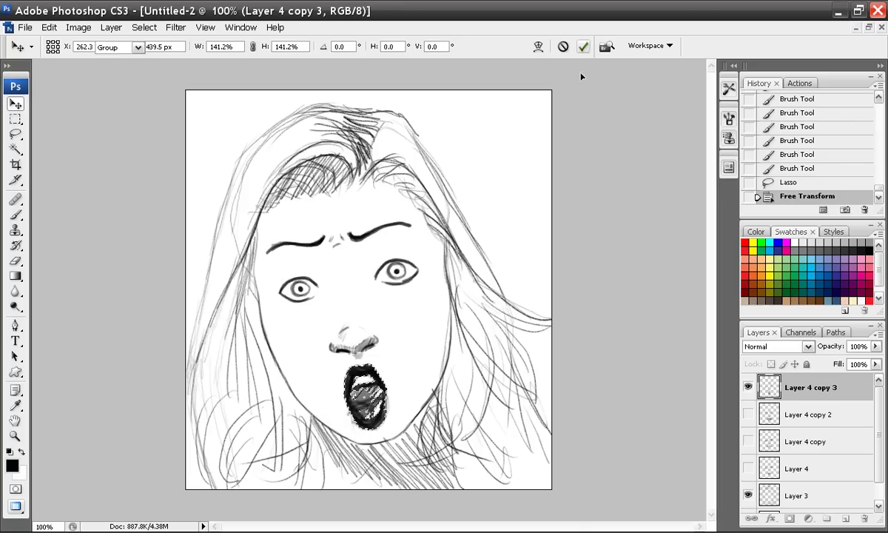
{"action": "left_click", "coordinate": [14, 134]}
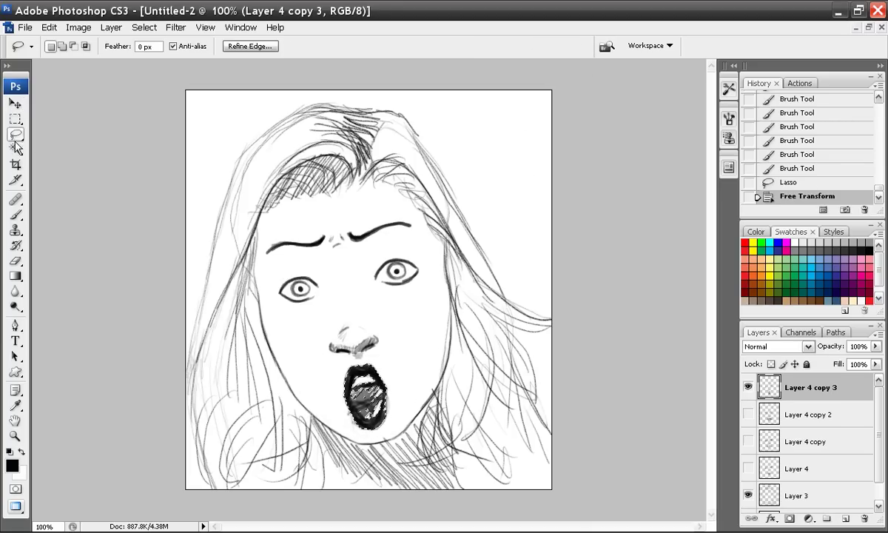
{"action": "left_click", "coordinate": [155, 213]}
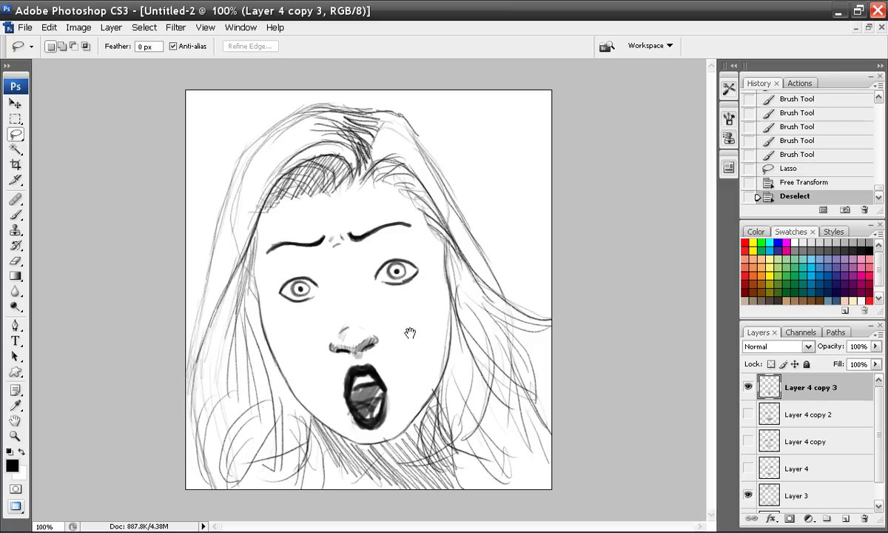
Step: Brush a longer jawline with a lowered chin below the old one, darkening both sides of the lower face
{"action": "left_click", "coordinate": [15, 213]}
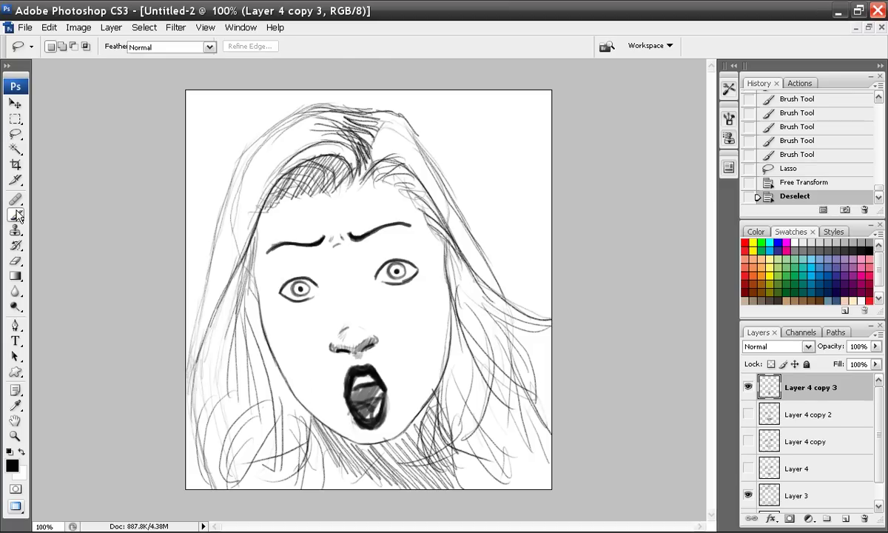
{"action": "left_click_drag", "start_coordinate": [279, 364], "coordinate": [314, 426]}
{"action": "mouse_move", "coordinate": [287, 385]}
{"action": "left_mouse_down"}
{"action": "mouse_move", "coordinate": [318, 430]}
{"action": "mouse_move", "coordinate": [328, 425]}
{"action": "left_mouse_up"}
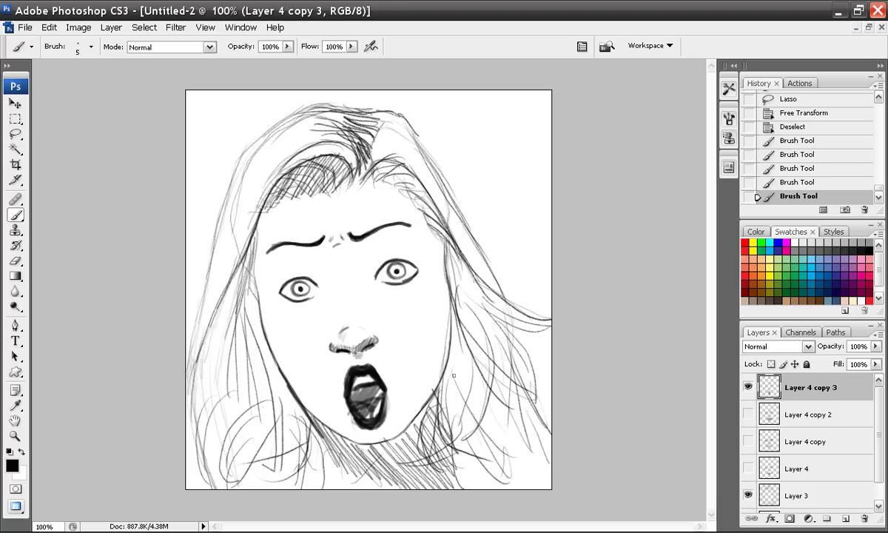
{"action": "mouse_move", "coordinate": [447, 355]}
{"action": "left_mouse_down"}
{"action": "mouse_move", "coordinate": [436, 394]}
{"action": "mouse_move", "coordinate": [405, 429]}
{"action": "left_mouse_up"}
{"action": "mouse_move", "coordinate": [403, 432]}
{"action": "left_mouse_down"}
{"action": "mouse_move", "coordinate": [348, 443]}
{"action": "mouse_move", "coordinate": [364, 462]}
{"action": "mouse_move", "coordinate": [395, 458]}
{"action": "left_mouse_up"}
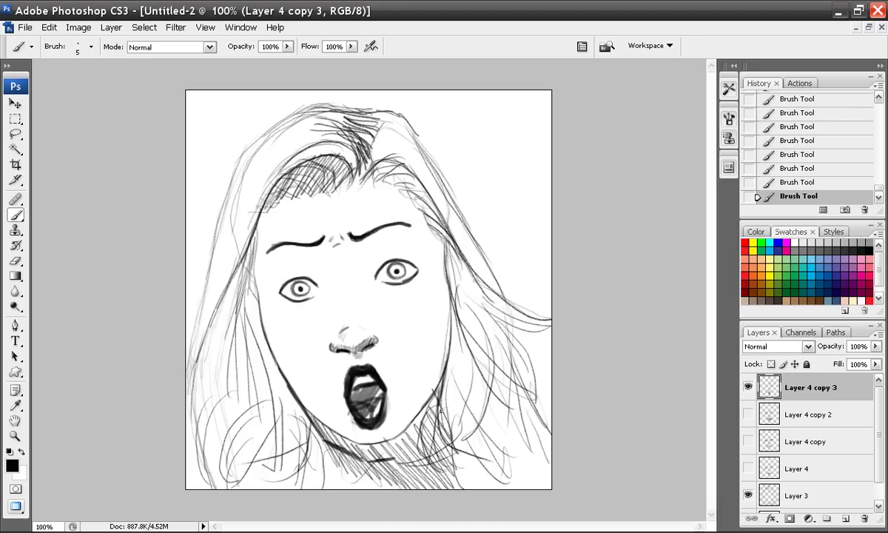
{"action": "mouse_move", "coordinate": [432, 413]}
{"action": "left_mouse_down"}
{"action": "mouse_move", "coordinate": [397, 459]}
{"action": "mouse_move", "coordinate": [402, 450]}
{"action": "left_mouse_up"}
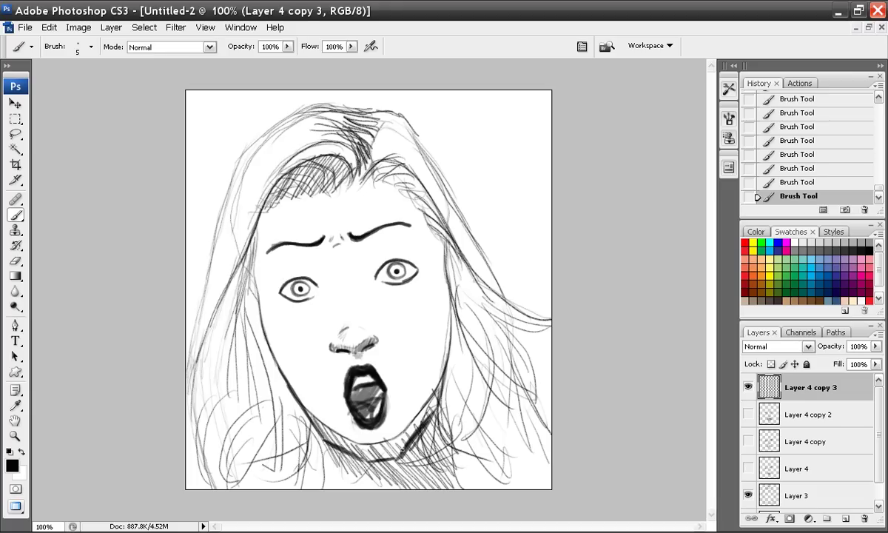
{"action": "left_click_drag", "start_coordinate": [448, 341], "coordinate": [436, 402]}
{"action": "left_click_drag", "start_coordinate": [450, 322], "coordinate": [439, 381]}
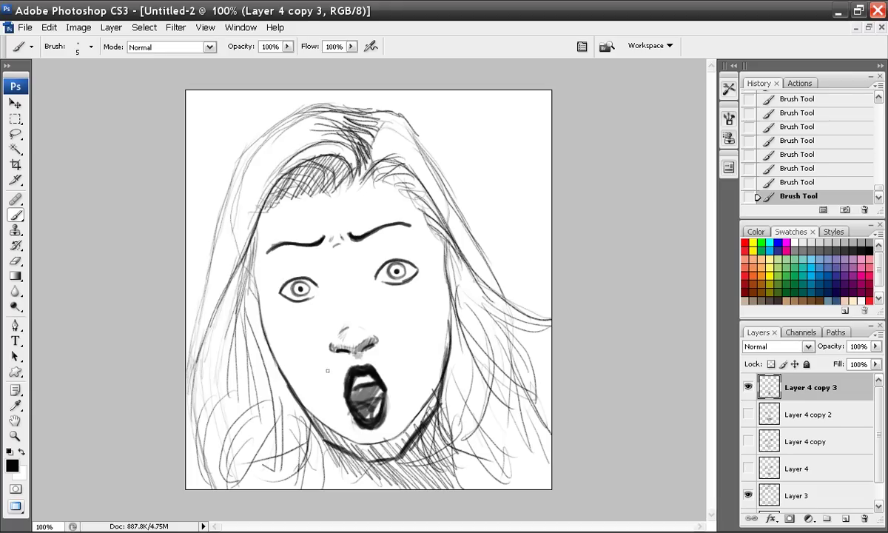
Step: Sample white from the face and paint over the old chin line and neck hatching inside the new jaw with a 16 px brush
{"action": "key", "text": "ctrl+minus"}
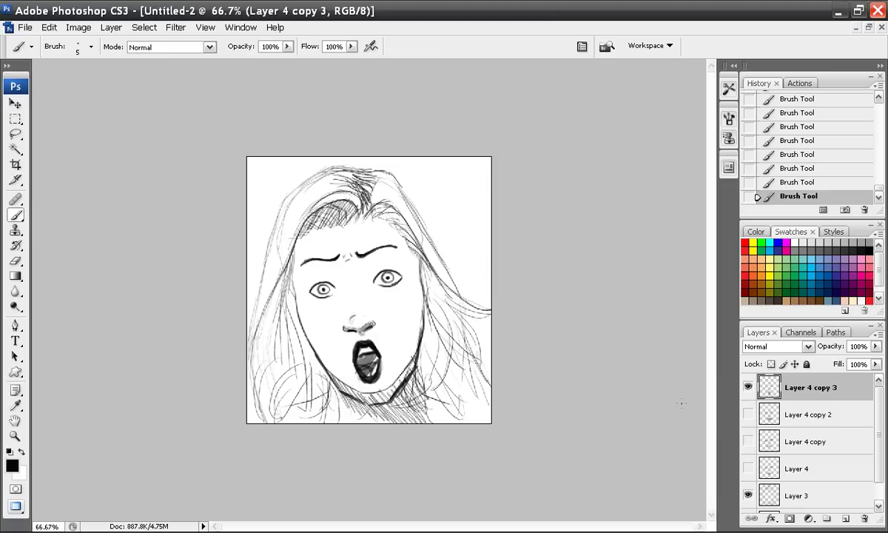
{"action": "left_click", "coordinate": [323, 373], "text": "alt"}
{"action": "right_click", "coordinate": [330, 376]}
{"action": "left_click", "coordinate": [355, 362]}
{"action": "left_click", "coordinate": [320, 336]}
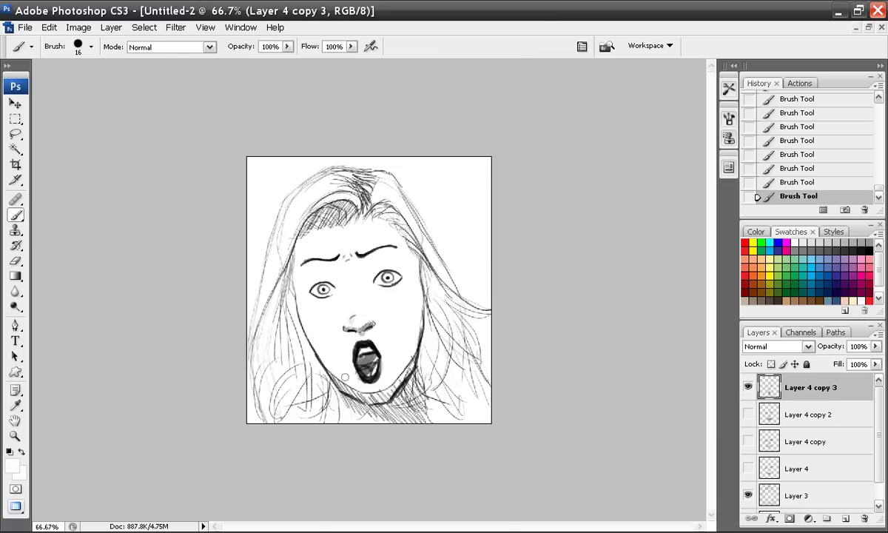
{"action": "mouse_move", "coordinate": [348, 387]}
{"action": "left_mouse_down"}
{"action": "mouse_move", "coordinate": [337, 374]}
{"action": "mouse_move", "coordinate": [378, 398]}
{"action": "left_mouse_up"}
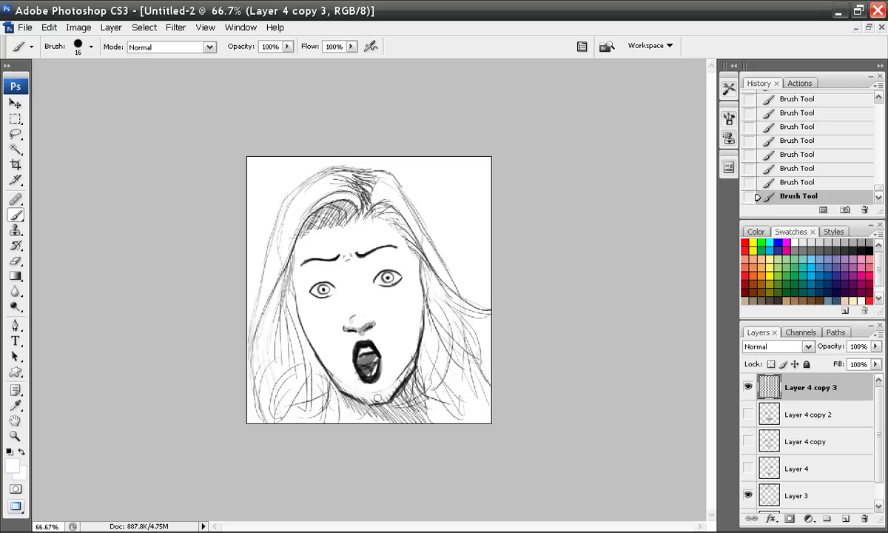
{"action": "left_click_drag", "start_coordinate": [407, 364], "coordinate": [386, 392]}
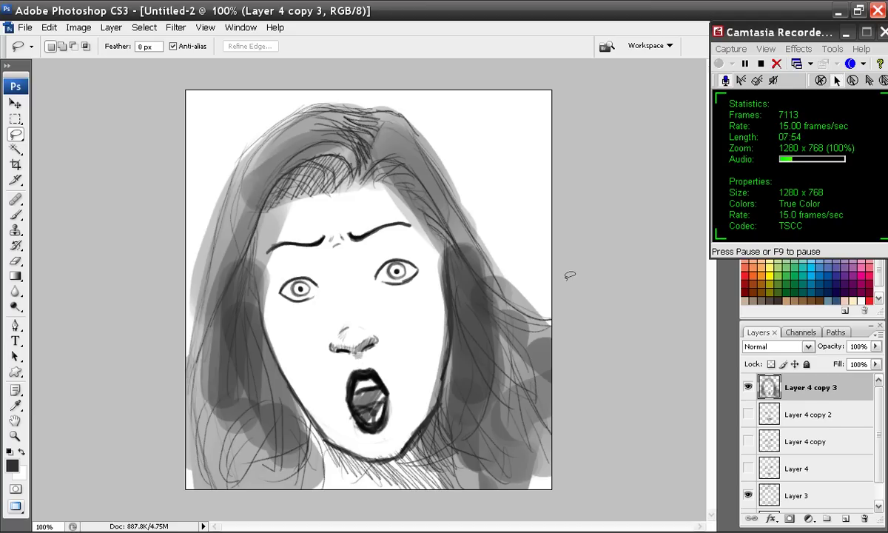
Step: Hide Layer 4 copy 3, show Layer 4 copy 2 and Layer 4 copy in turn, and leave the original Layer 4 features showing
{"action": "left_click", "coordinate": [749, 390]}
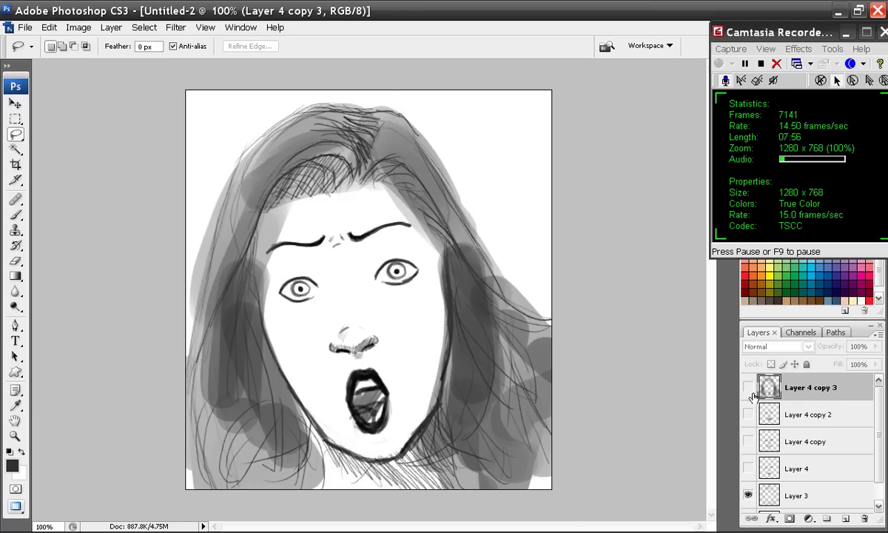
{"action": "left_click", "coordinate": [749, 414]}
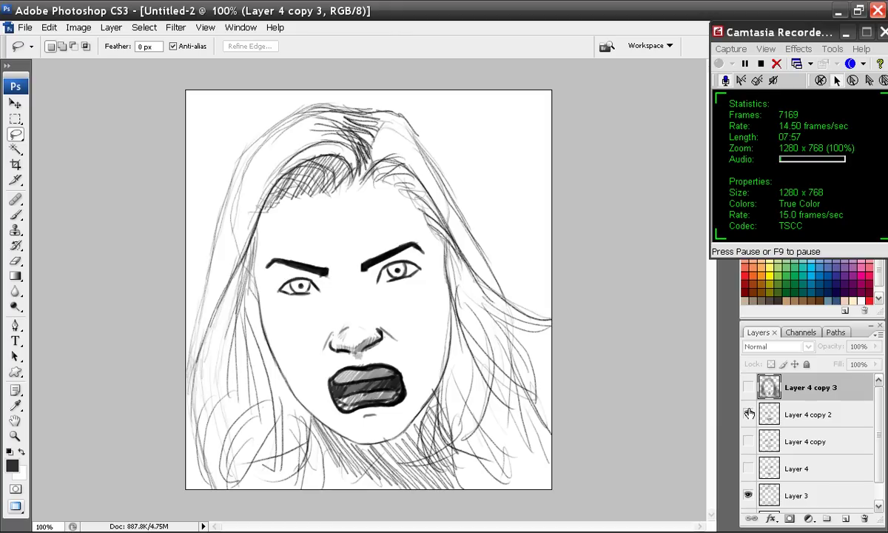
{"action": "left_click", "coordinate": [748, 414]}
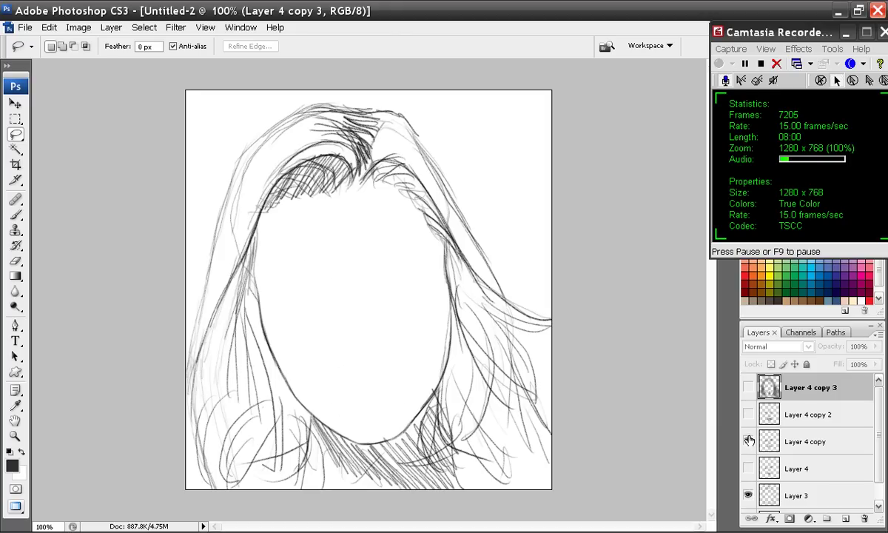
{"action": "left_click", "coordinate": [749, 442]}
{"action": "left_click", "coordinate": [748, 441]}
{"action": "left_click", "coordinate": [749, 469]}
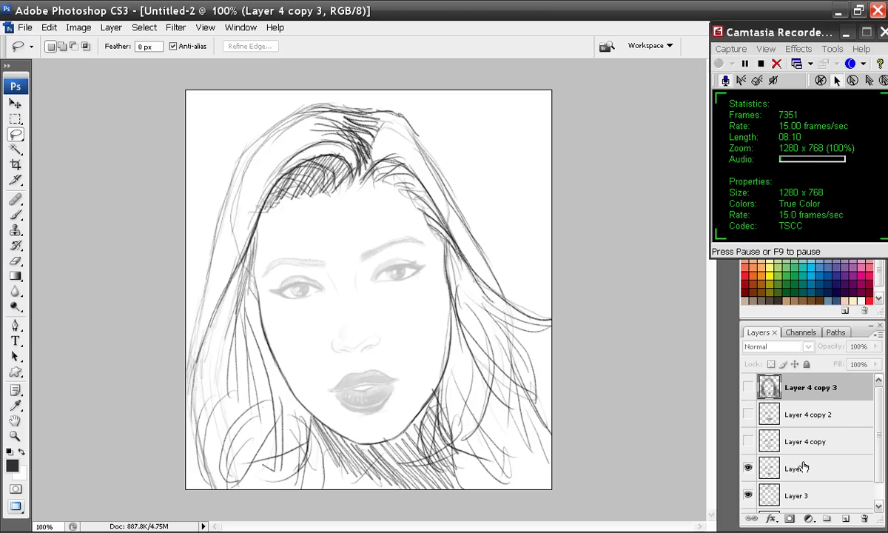
Step: Duplicate Layer 4, move the duplicate directly below Layer 4 copy 3, and raise its opacity to 100%
{"action": "left_click", "coordinate": [805, 467]}
{"action": "left_click_drag", "start_coordinate": [804, 468], "coordinate": [827, 519]}
{"action": "left_click_drag", "start_coordinate": [808, 470], "coordinate": [786, 373]}
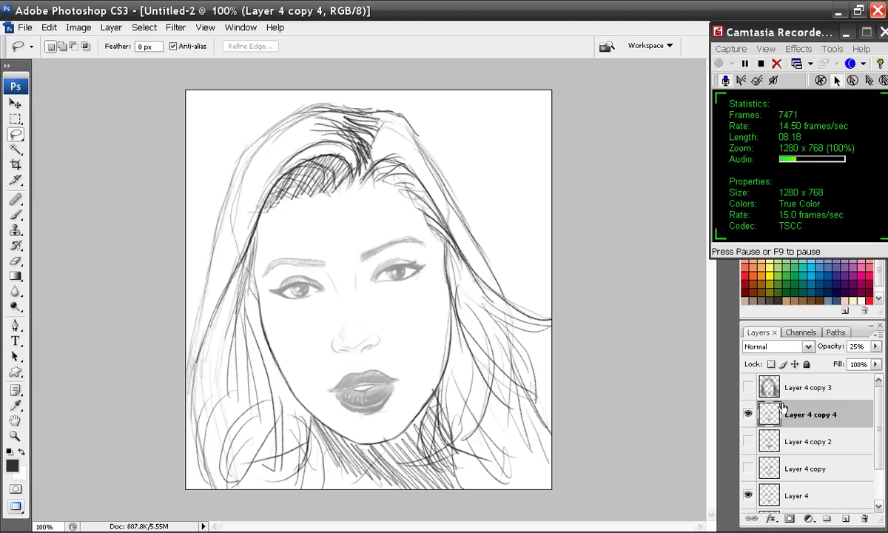
{"action": "left_click", "coordinate": [876, 346]}
{"action": "left_click_drag", "start_coordinate": [823, 364], "coordinate": [878, 368]}
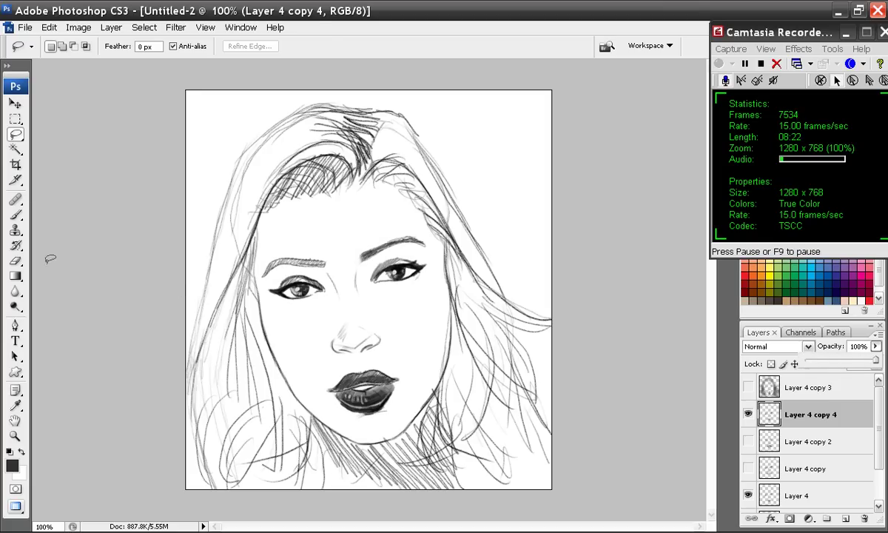
Step: Erase the dark eyebrows and eyes from the duplicated layer with a 36 px eraser
{"action": "left_click", "coordinate": [16, 262]}
{"action": "mouse_move", "coordinate": [348, 240]}
{"action": "left_mouse_down"}
{"action": "mouse_move", "coordinate": [364, 265]}
{"action": "mouse_move", "coordinate": [415, 279]}
{"action": "mouse_move", "coordinate": [385, 234]}
{"action": "left_mouse_up"}
{"action": "mouse_move", "coordinate": [286, 248]}
{"action": "left_mouse_down"}
{"action": "mouse_move", "coordinate": [330, 248]}
{"action": "mouse_move", "coordinate": [303, 295]}
{"action": "mouse_move", "coordinate": [289, 270]}
{"action": "left_mouse_up"}
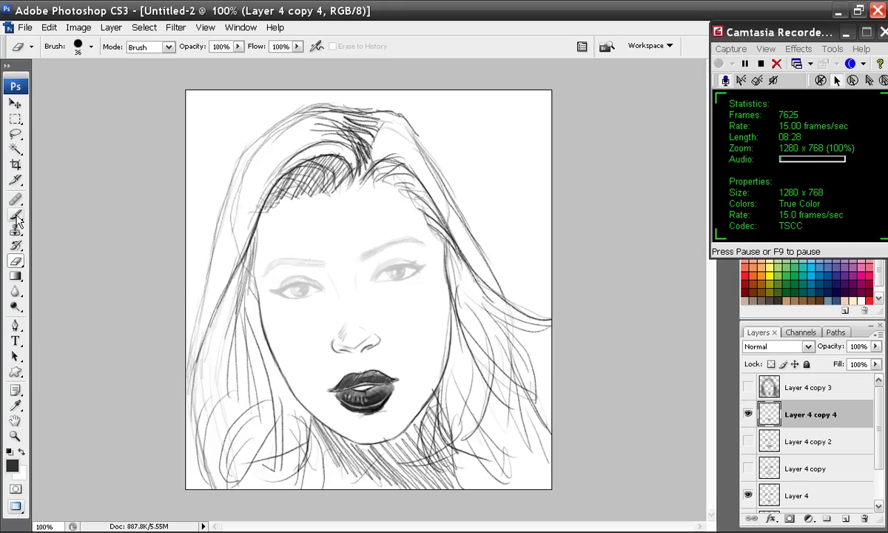
Step: Outline both eyes over the faint guide with a 5 px brush, and draw their irises and pupils
{"action": "left_click", "coordinate": [16, 214]}
{"action": "key", "text": "ctrl+plus"}
{"action": "right_click", "coordinate": [356, 259]}
{"action": "left_click", "coordinate": [392, 373]}
{"action": "left_click", "coordinate": [382, 204]}
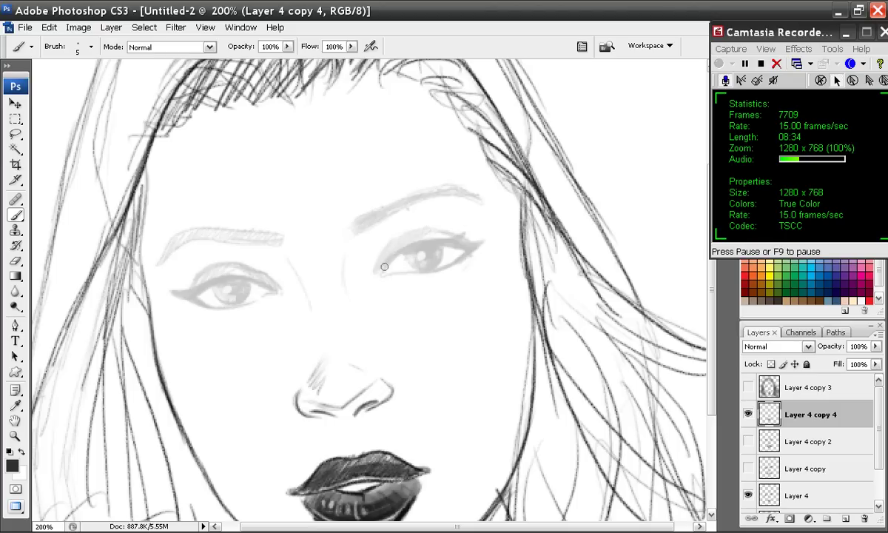
{"action": "mouse_move", "coordinate": [386, 265]}
{"action": "left_mouse_down"}
{"action": "mouse_move", "coordinate": [425, 234]}
{"action": "mouse_move", "coordinate": [471, 245]}
{"action": "mouse_move", "coordinate": [440, 235]}
{"action": "mouse_move", "coordinate": [390, 252]}
{"action": "mouse_move", "coordinate": [452, 263]}
{"action": "mouse_move", "coordinate": [410, 273]}
{"action": "left_mouse_up"}
{"action": "mouse_move", "coordinate": [271, 285]}
{"action": "left_mouse_down"}
{"action": "mouse_move", "coordinate": [231, 268]}
{"action": "mouse_move", "coordinate": [190, 285]}
{"action": "mouse_move", "coordinate": [229, 269]}
{"action": "mouse_move", "coordinate": [221, 269]}
{"action": "mouse_move", "coordinate": [263, 281]}
{"action": "mouse_move", "coordinate": [234, 269]}
{"action": "mouse_move", "coordinate": [188, 288]}
{"action": "mouse_move", "coordinate": [216, 307]}
{"action": "mouse_move", "coordinate": [259, 303]}
{"action": "mouse_move", "coordinate": [225, 286]}
{"action": "left_mouse_up"}
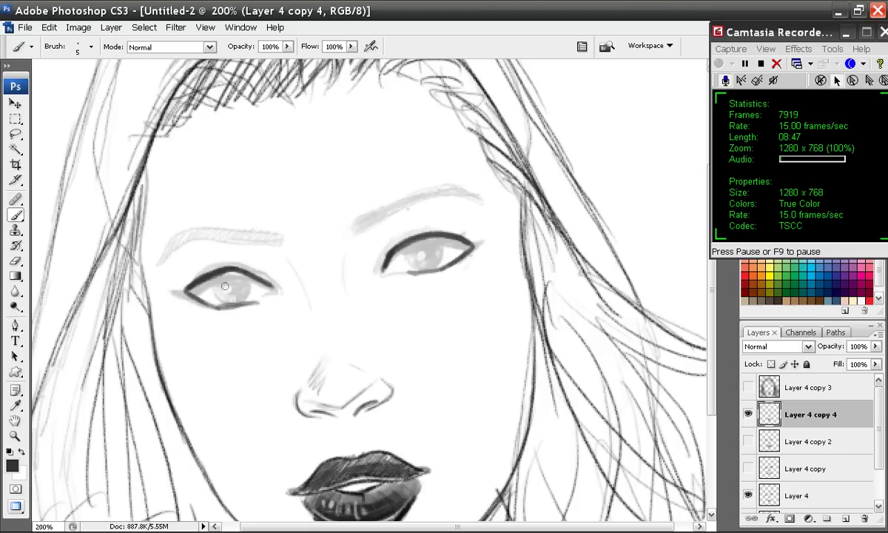
{"action": "mouse_move", "coordinate": [419, 254]}
{"action": "left_mouse_down"}
{"action": "mouse_move", "coordinate": [405, 249]}
{"action": "mouse_move", "coordinate": [442, 256]}
{"action": "mouse_move", "coordinate": [427, 253]}
{"action": "left_mouse_up"}
{"action": "mouse_move", "coordinate": [213, 279]}
{"action": "left_mouse_down"}
{"action": "mouse_move", "coordinate": [233, 303]}
{"action": "mouse_move", "coordinate": [208, 282]}
{"action": "mouse_move", "coordinate": [247, 290]}
{"action": "left_mouse_up"}
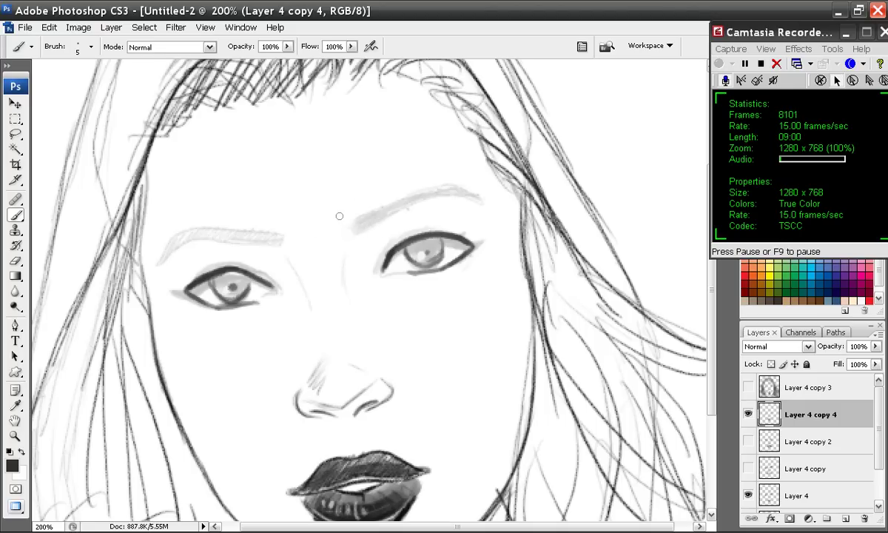
Step: Draw thick dark eyebrows over the guide, with the inner ends curving upward
{"action": "left_click_drag", "start_coordinate": [343, 225], "coordinate": [474, 196]}
{"action": "mouse_move", "coordinate": [338, 211]}
{"action": "left_mouse_down"}
{"action": "mouse_move", "coordinate": [345, 226]}
{"action": "mouse_move", "coordinate": [339, 200]}
{"action": "mouse_move", "coordinate": [448, 181]}
{"action": "mouse_move", "coordinate": [324, 207]}
{"action": "mouse_move", "coordinate": [395, 211]}
{"action": "mouse_move", "coordinate": [416, 202]}
{"action": "left_mouse_up"}
{"action": "mouse_move", "coordinate": [285, 220]}
{"action": "left_mouse_down"}
{"action": "mouse_move", "coordinate": [268, 211]}
{"action": "mouse_move", "coordinate": [252, 226]}
{"action": "mouse_move", "coordinate": [160, 256]}
{"action": "left_mouse_up"}
{"action": "mouse_move", "coordinate": [285, 222]}
{"action": "left_mouse_down"}
{"action": "mouse_move", "coordinate": [185, 219]}
{"action": "mouse_move", "coordinate": [170, 247]}
{"action": "mouse_move", "coordinate": [160, 246]}
{"action": "mouse_move", "coordinate": [186, 236]}
{"action": "mouse_move", "coordinate": [273, 235]}
{"action": "mouse_move", "coordinate": [259, 221]}
{"action": "mouse_move", "coordinate": [222, 224]}
{"action": "mouse_move", "coordinate": [231, 237]}
{"action": "mouse_move", "coordinate": [148, 230]}
{"action": "left_mouse_up"}
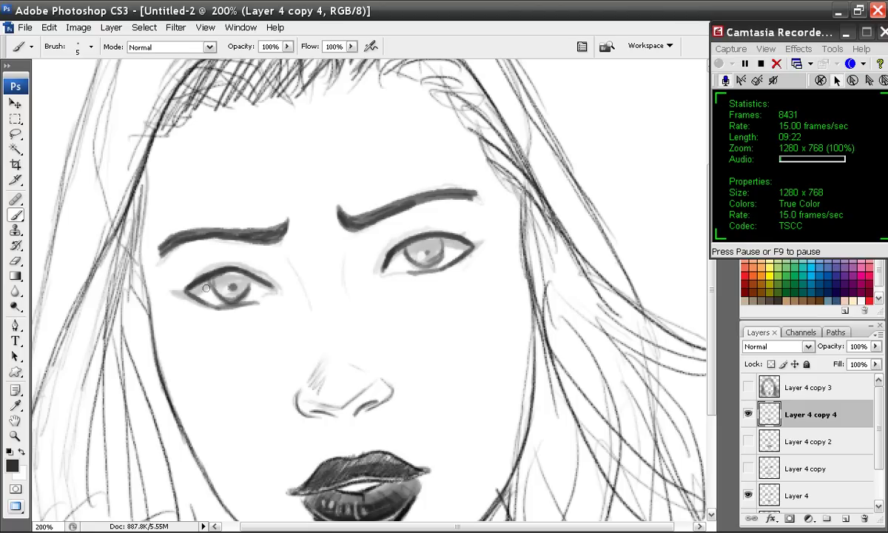
Step: Thicken the upper lash lines of both eyes, extend their outer corners, and hide the Layer 4 guide
{"action": "mouse_move", "coordinate": [205, 280]}
{"action": "left_mouse_down"}
{"action": "mouse_move", "coordinate": [244, 271]}
{"action": "mouse_move", "coordinate": [213, 278]}
{"action": "mouse_move", "coordinate": [270, 283]}
{"action": "left_mouse_up"}
{"action": "mouse_move", "coordinate": [470, 247]}
{"action": "left_mouse_down"}
{"action": "mouse_move", "coordinate": [409, 224]}
{"action": "mouse_move", "coordinate": [364, 242]}
{"action": "mouse_move", "coordinate": [475, 246]}
{"action": "mouse_move", "coordinate": [442, 238]}
{"action": "left_mouse_up"}
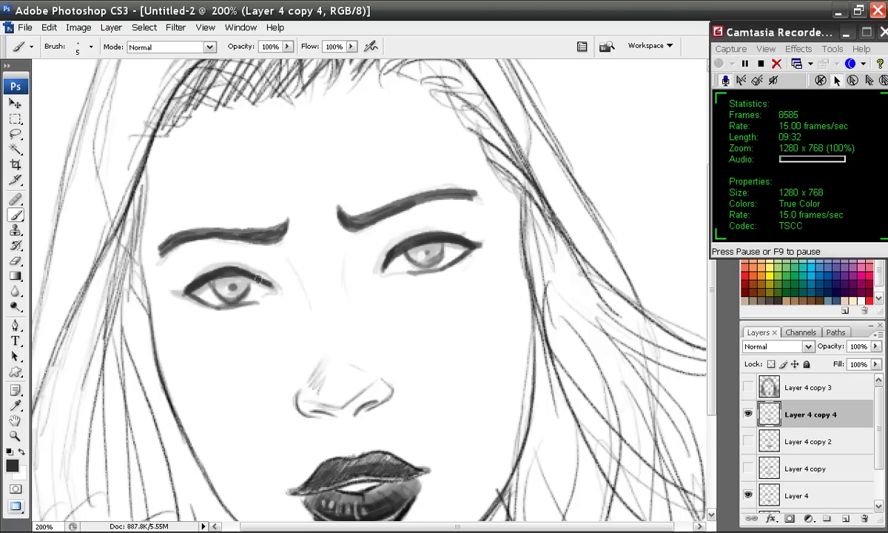
{"action": "left_click_drag", "start_coordinate": [199, 285], "coordinate": [229, 273]}
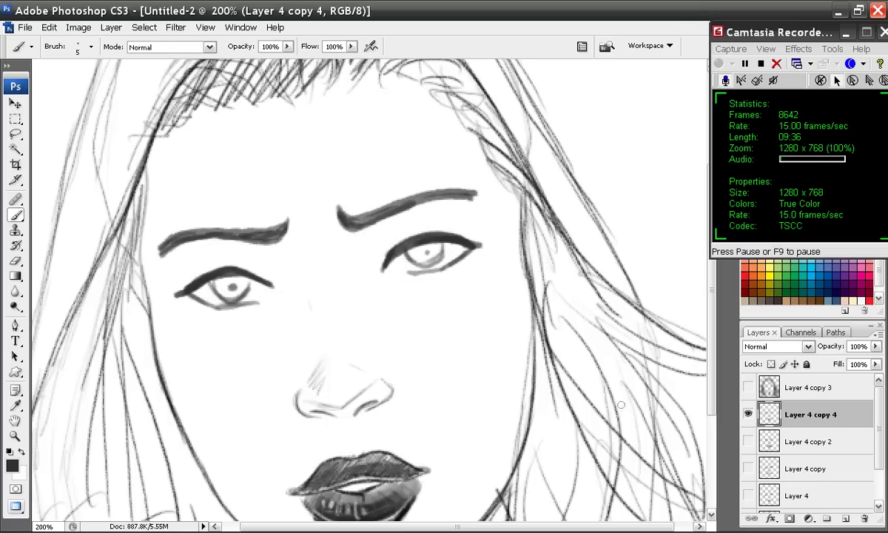
{"action": "key", "text": "ctrl+minus"}
{"action": "key", "text": "ctrl+minus"}
{"action": "key", "text": "ctrl+plus"}
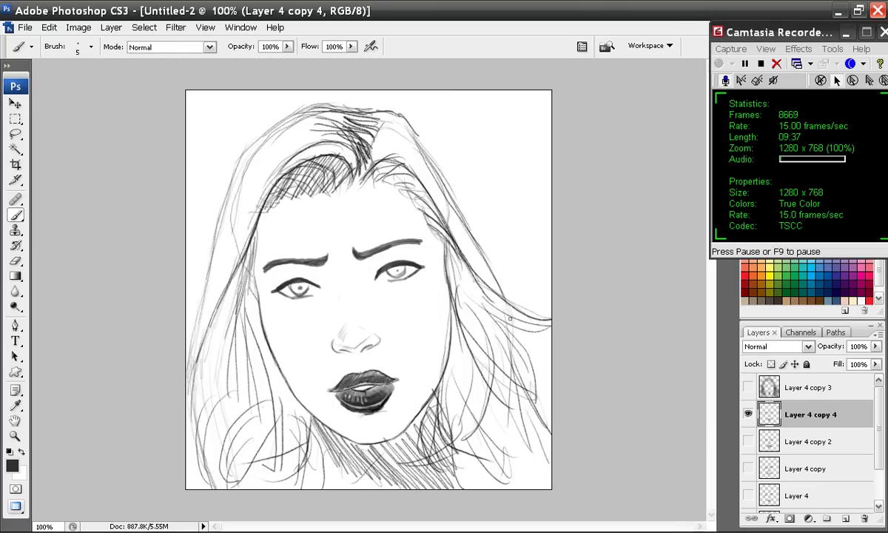